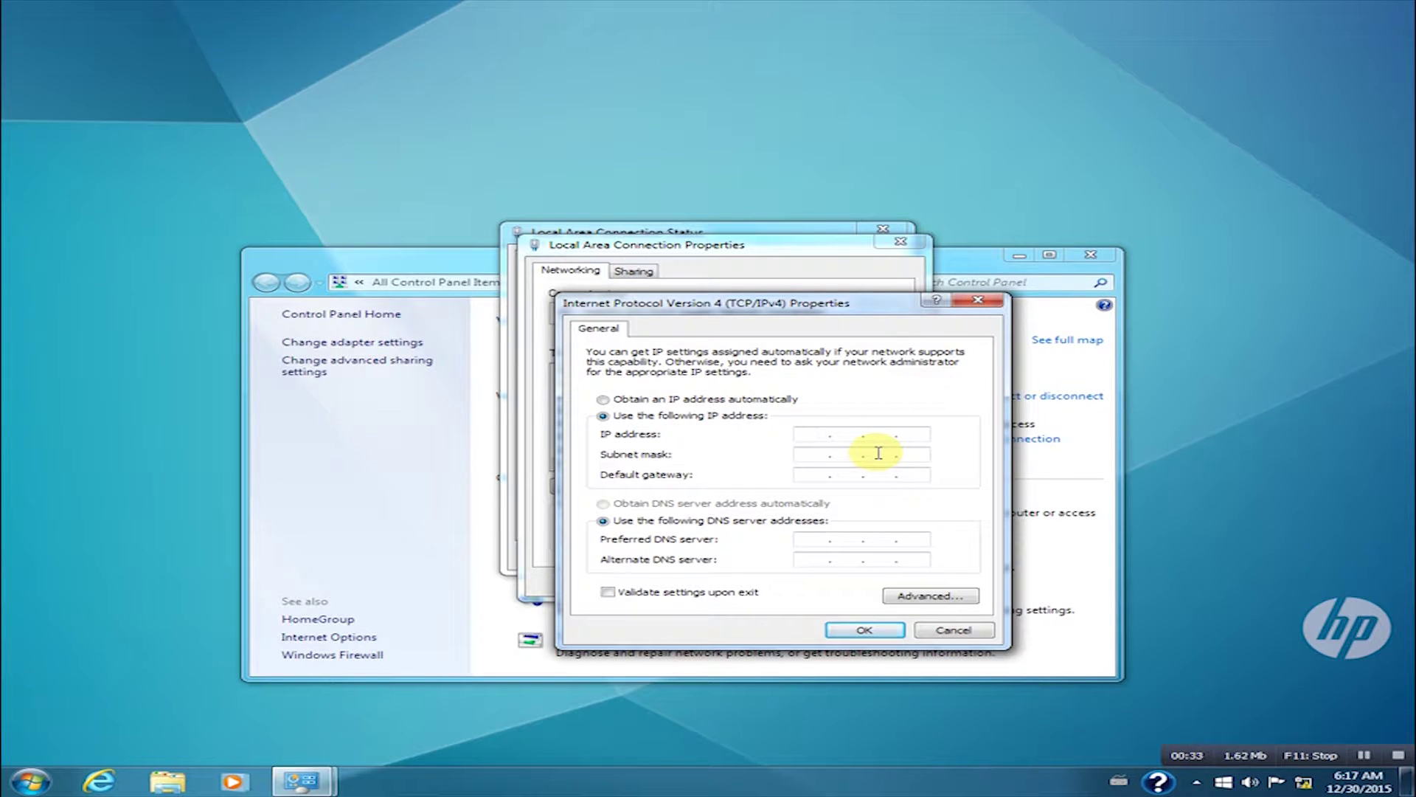
# Step: Enter the static IP address 192.168.1.10 with subnet mask 255.255.255.0
pyautogui.write('192 . 168 . 1 .')
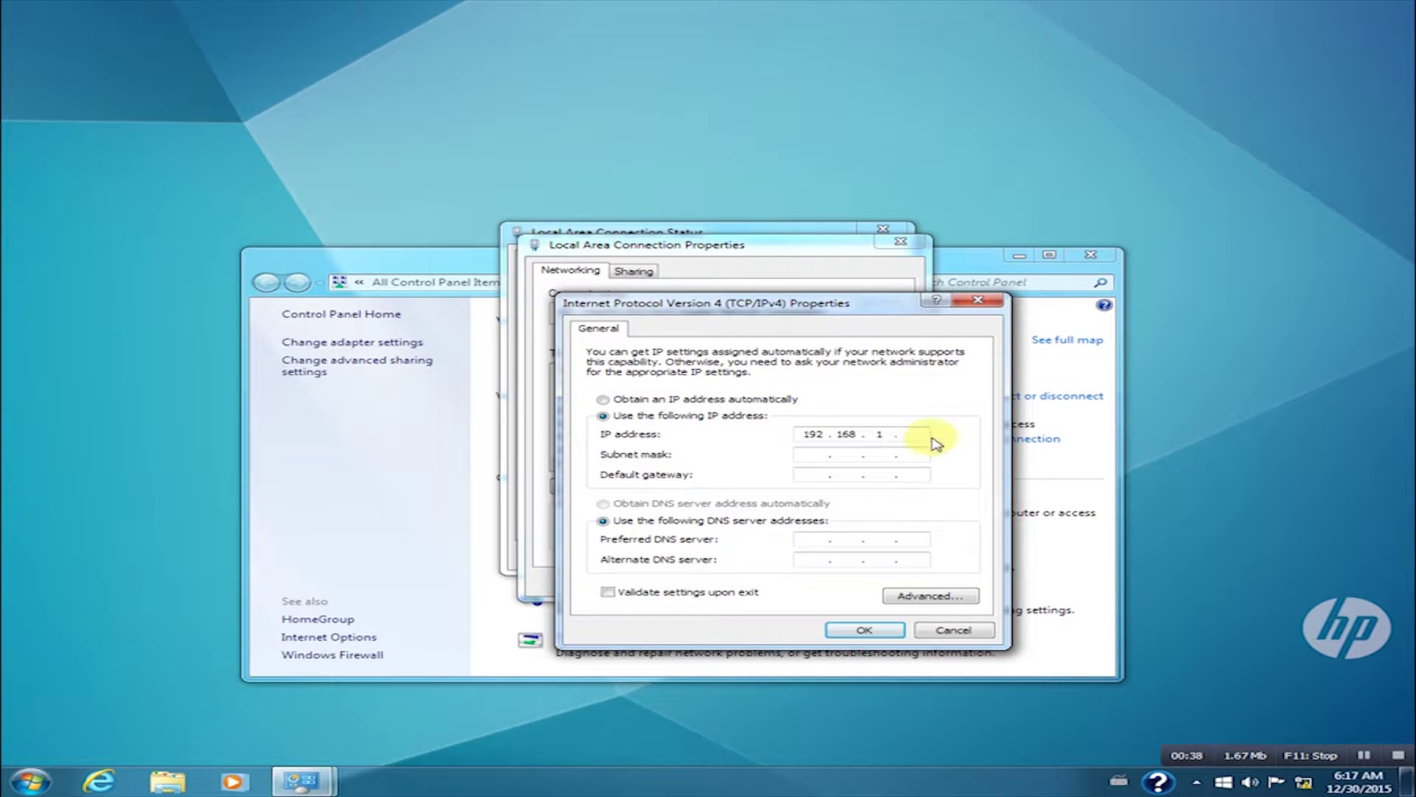
pyautogui.write('10')
pyautogui.press('Tab')
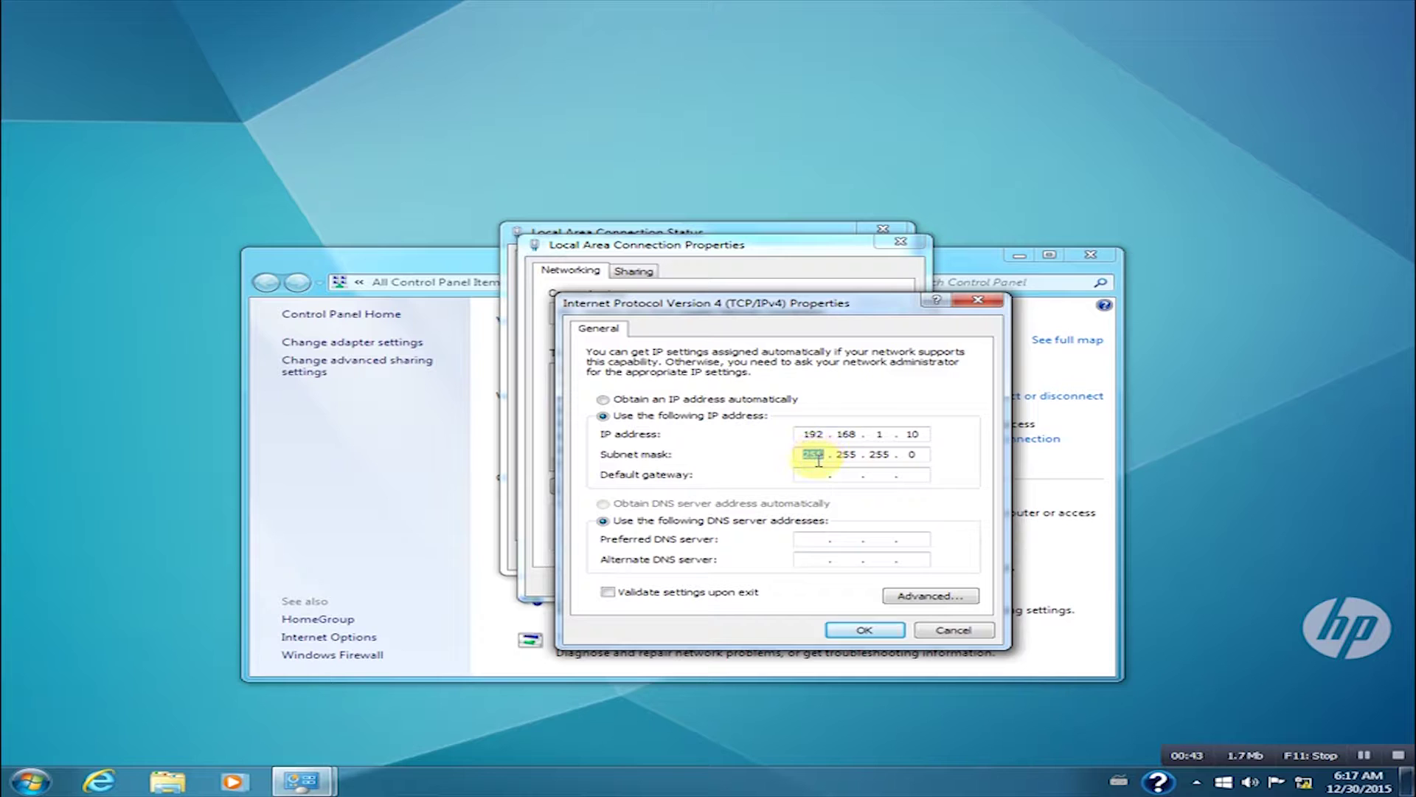
pyautogui.click(856, 456)
pyautogui.click(916, 455)
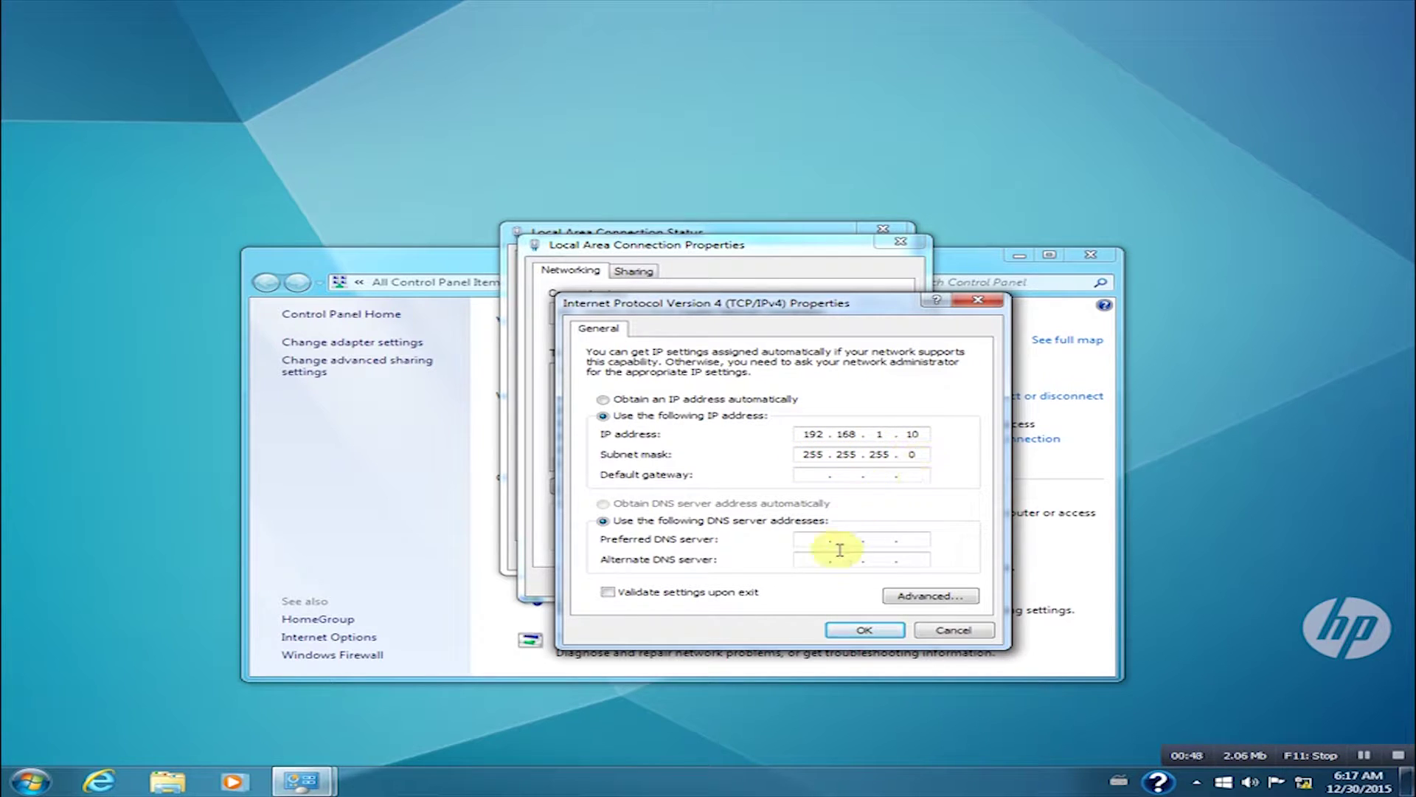
# Step: Save the IPv4 settings and close the connection and Network and Sharing Center windows
pyautogui.click(841, 627)
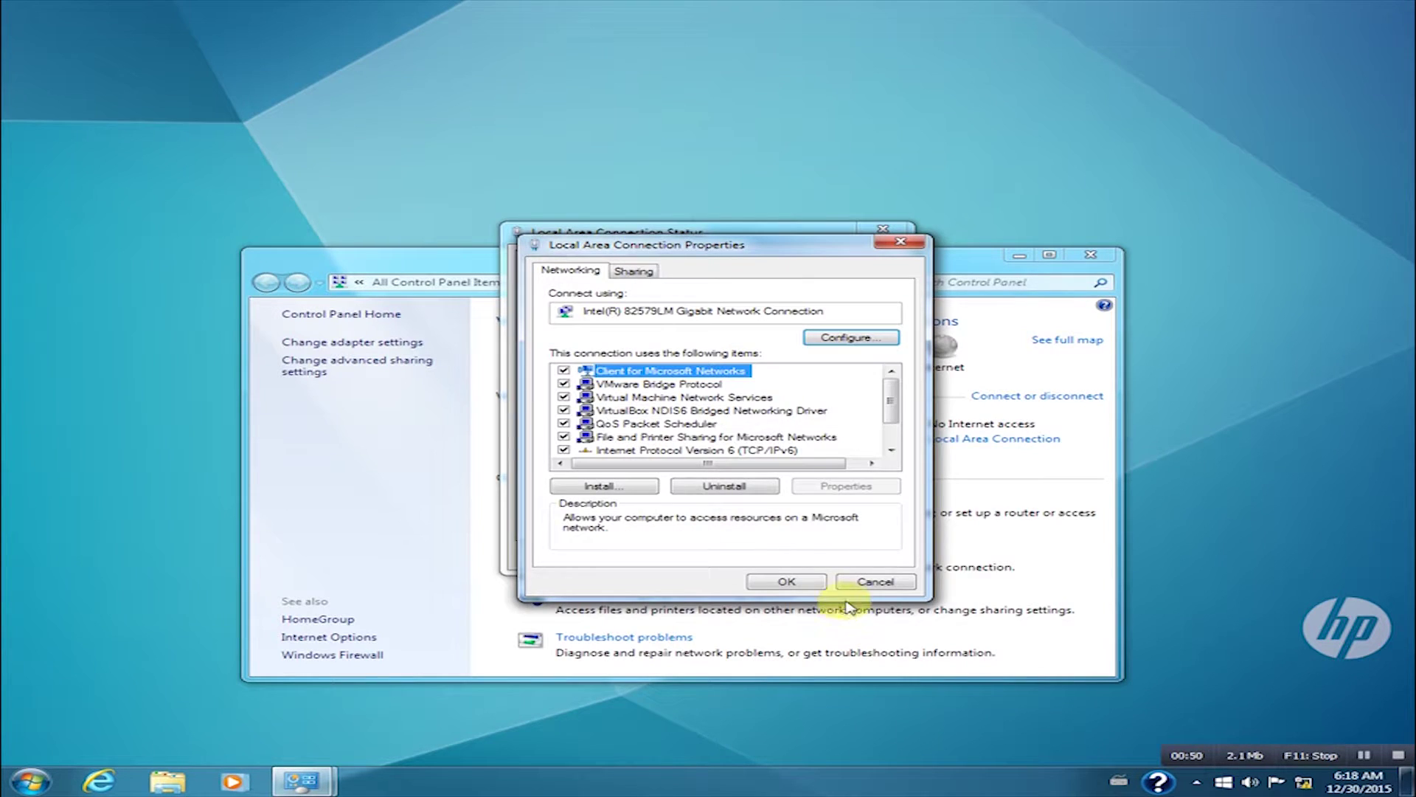
pyautogui.click(793, 579)
pyautogui.click(850, 558)
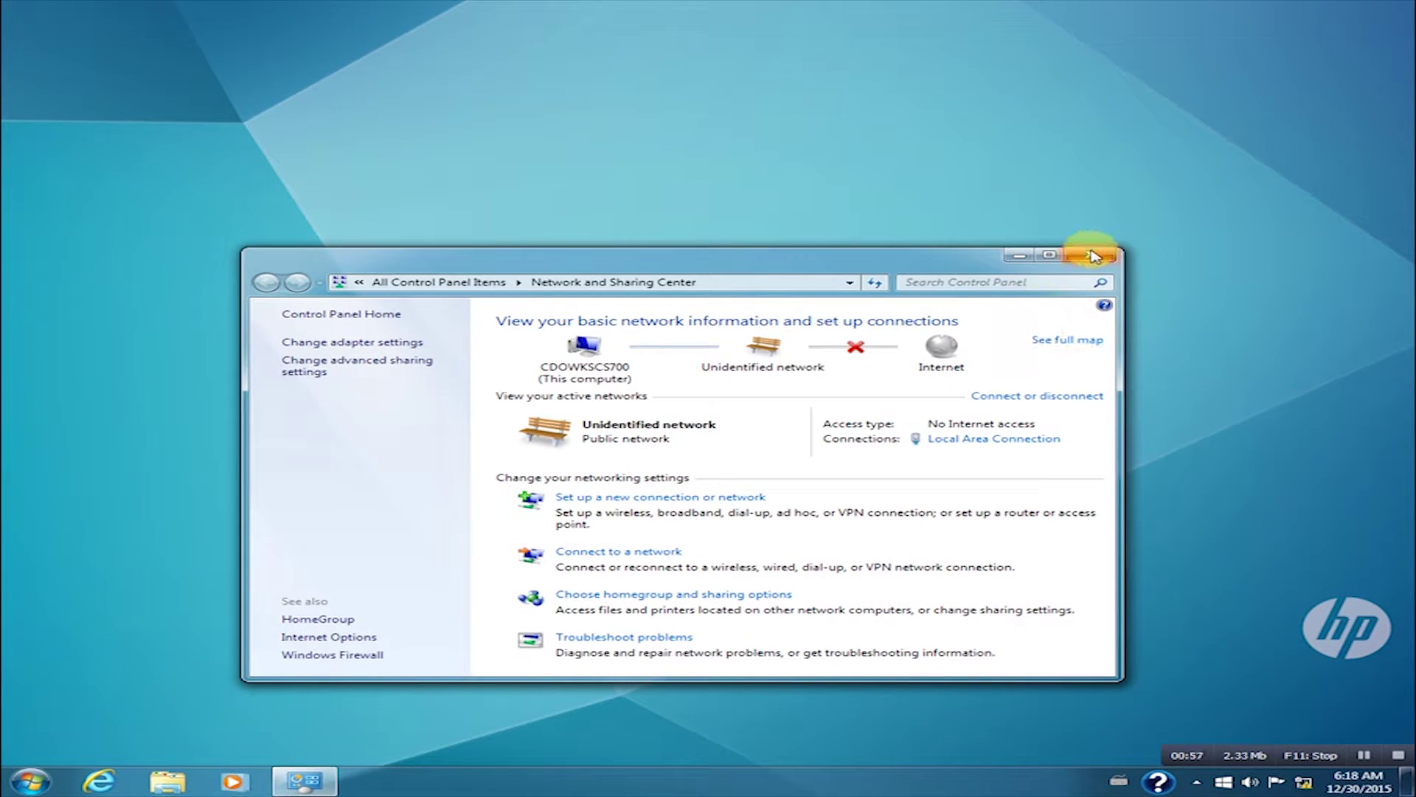
pyautogui.click(1091, 254)
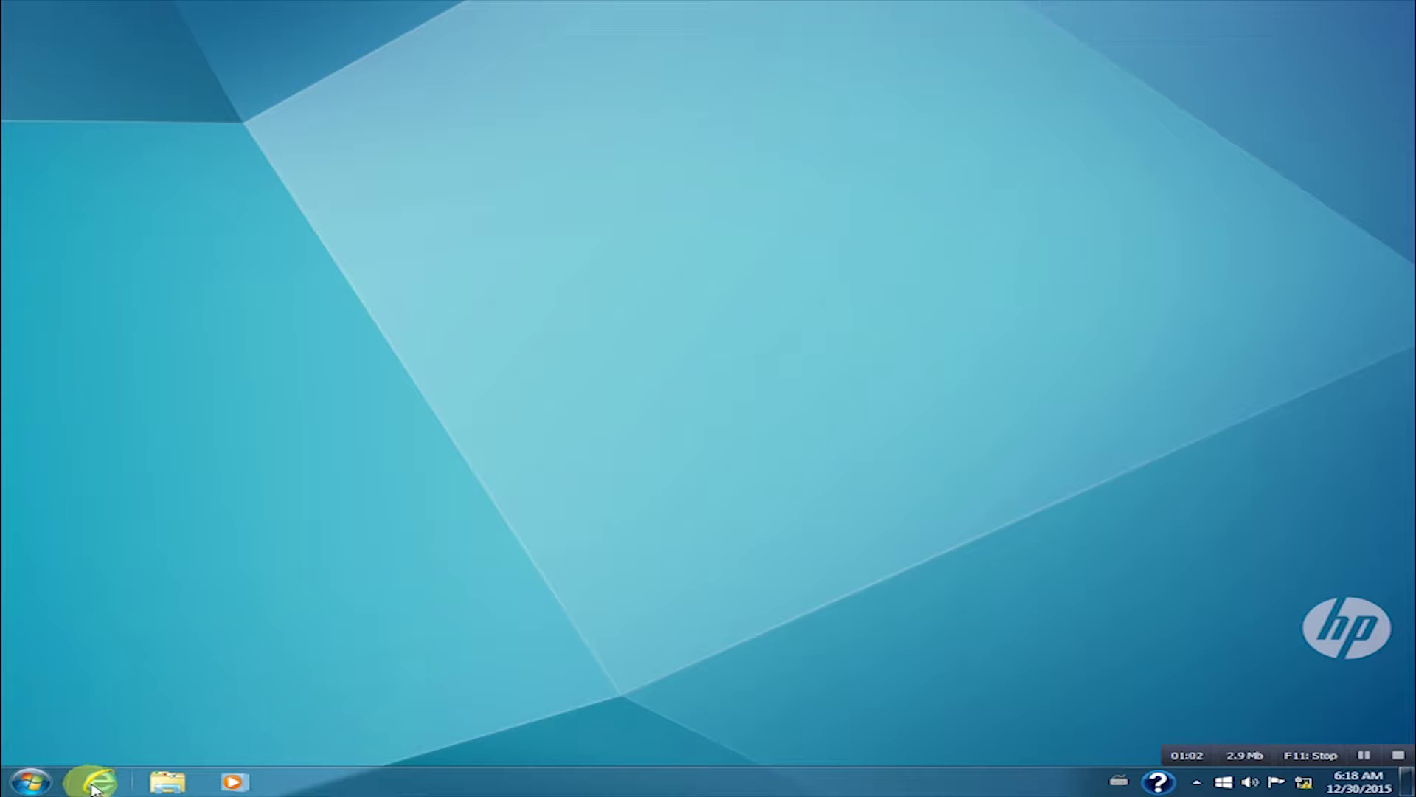
# Step: Launch Internet Explorer, browse to 192.168.1.1 and log in with the admin credentials
pyautogui.moveTo(95, 778); pyautogui.dragTo(117, 719)
pyautogui.click(116, 719)
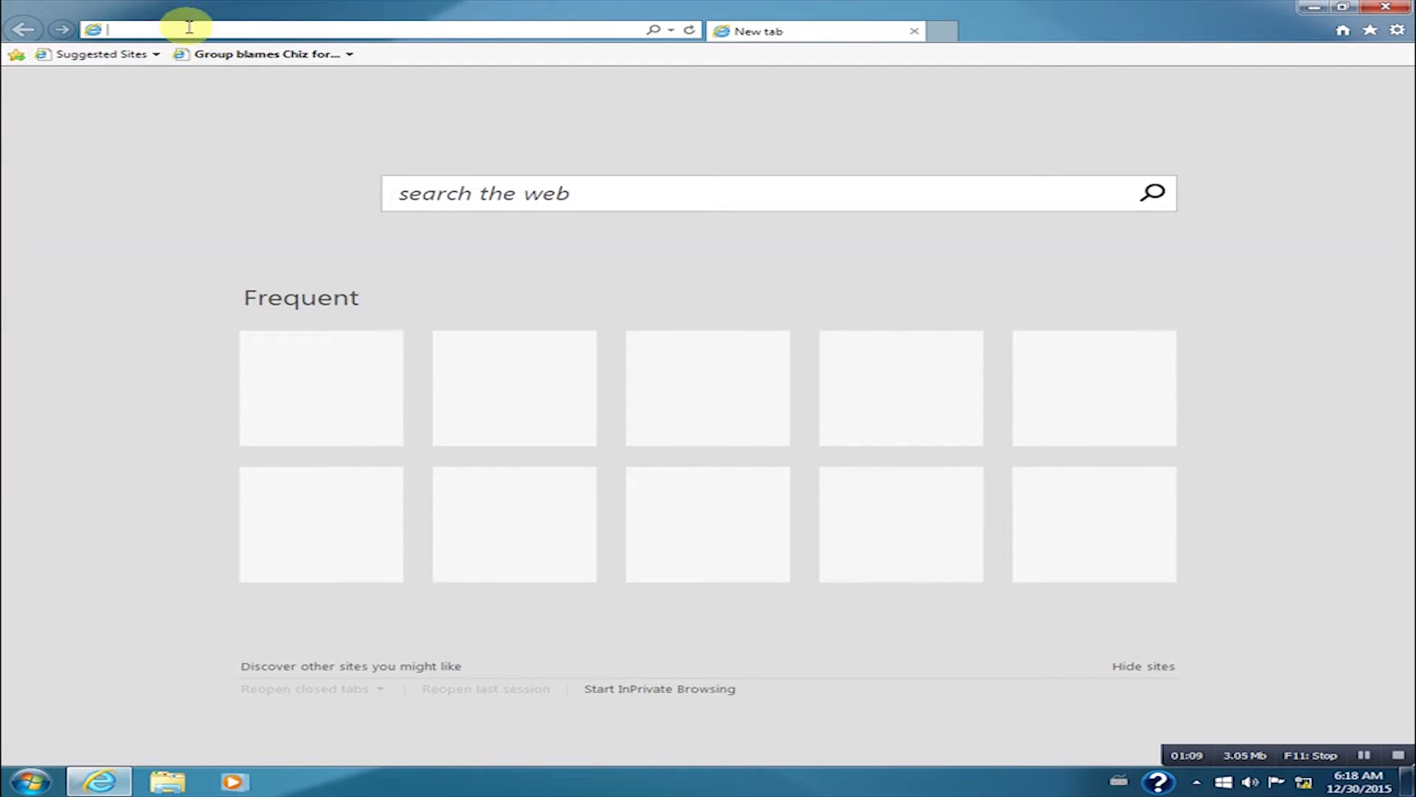
pyautogui.write('1')
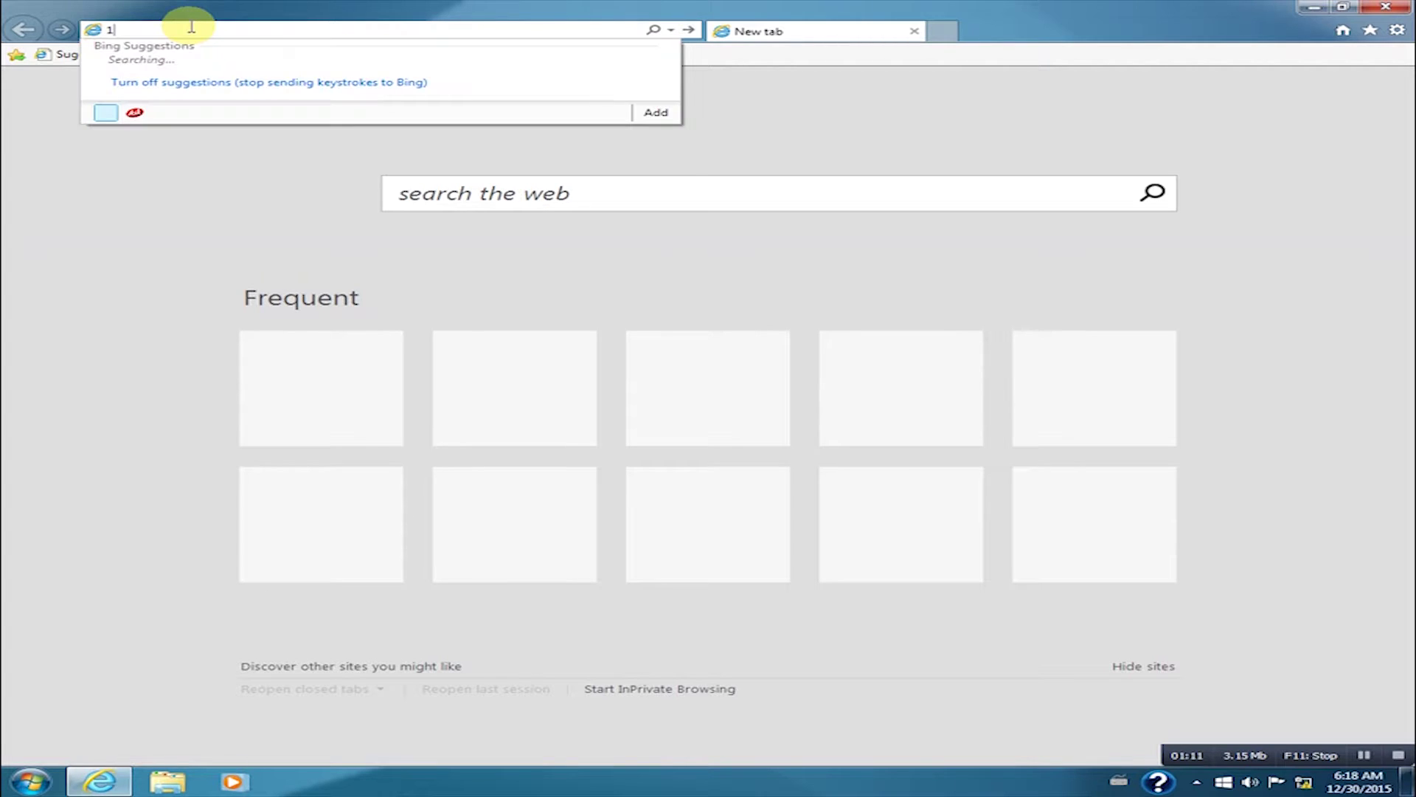
pyautogui.write('92.168.1.1/cgi-bin/luci')
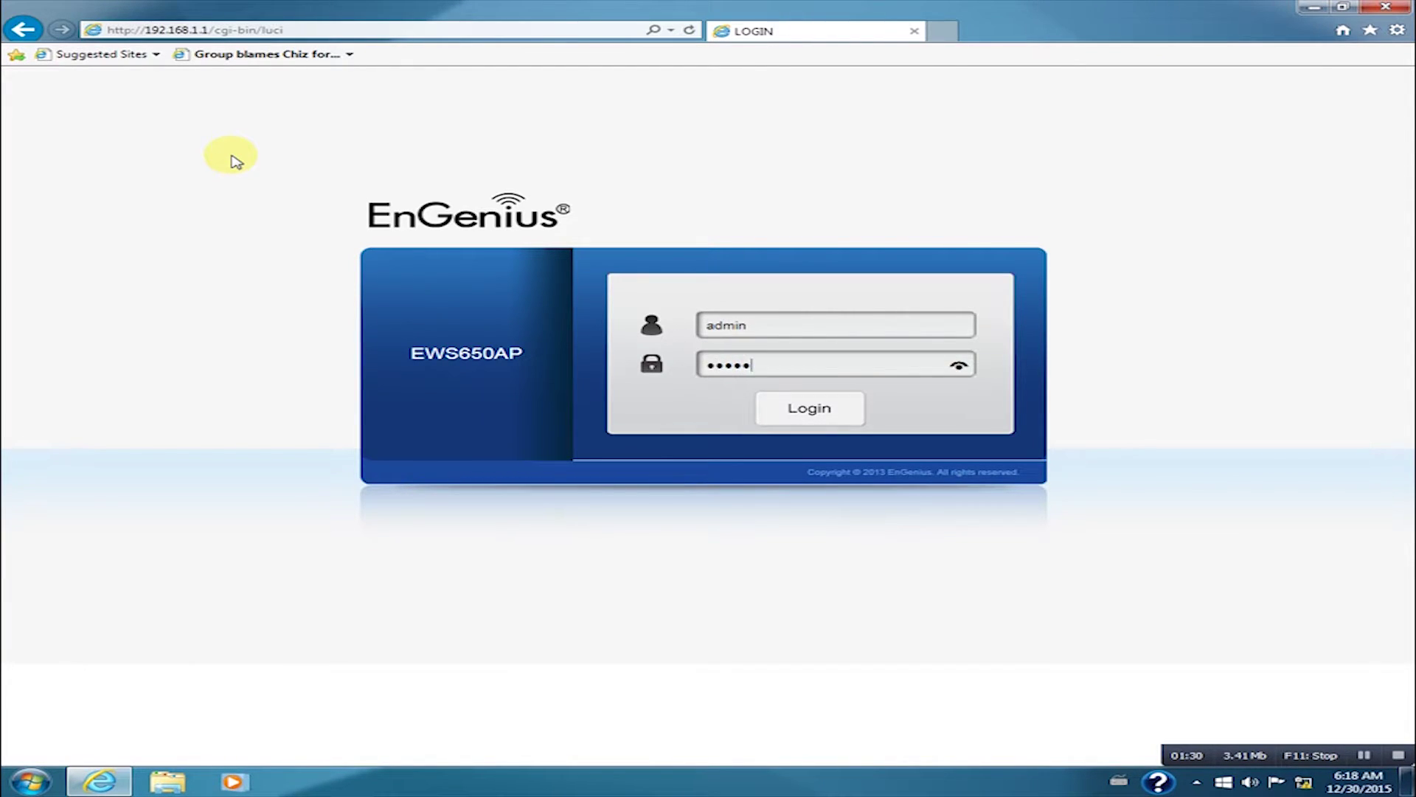
pyautogui.press('Return')
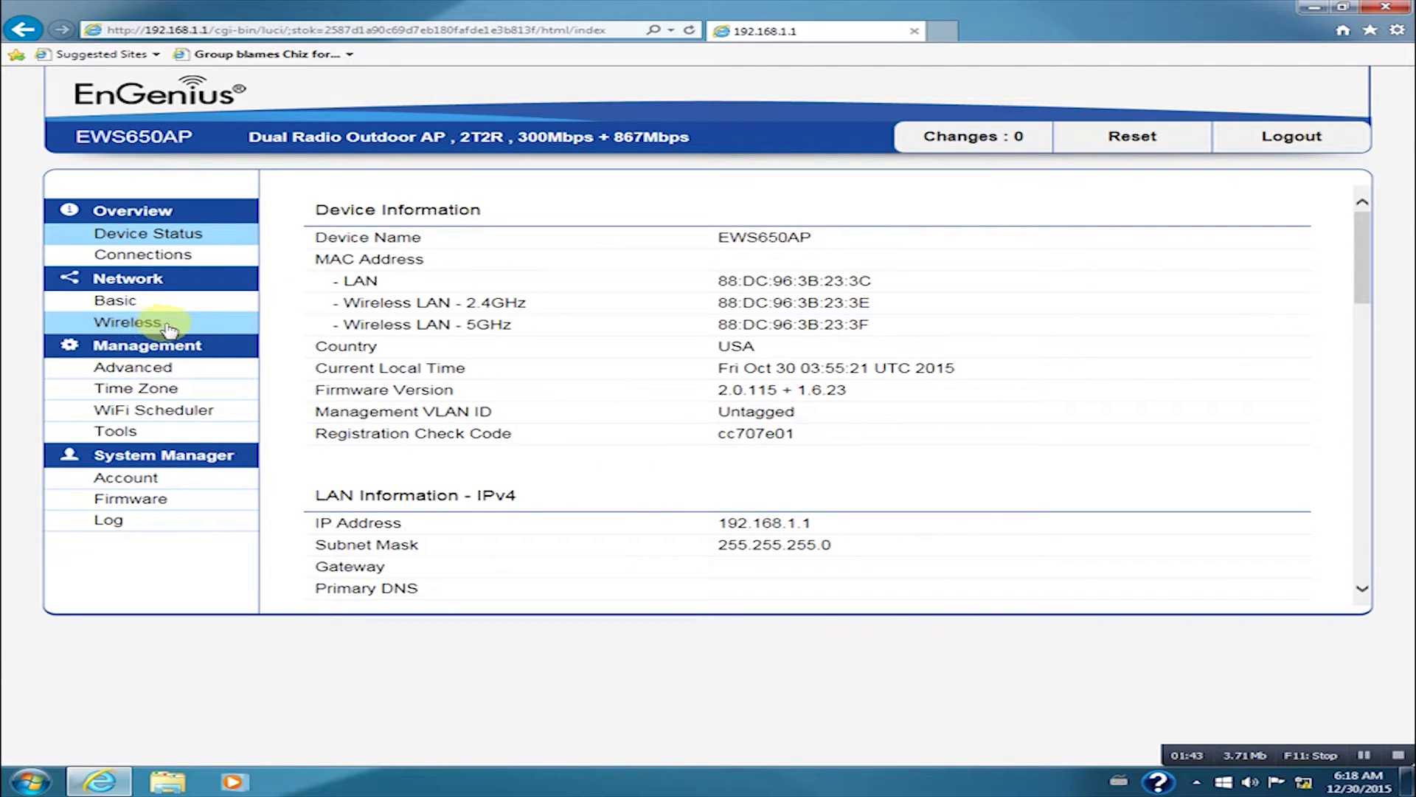
# Step: On the Wireless page, set the 2.4GHz radio to 20MHz width, channel 11 and 20 dBm
pyautogui.click(168, 328)
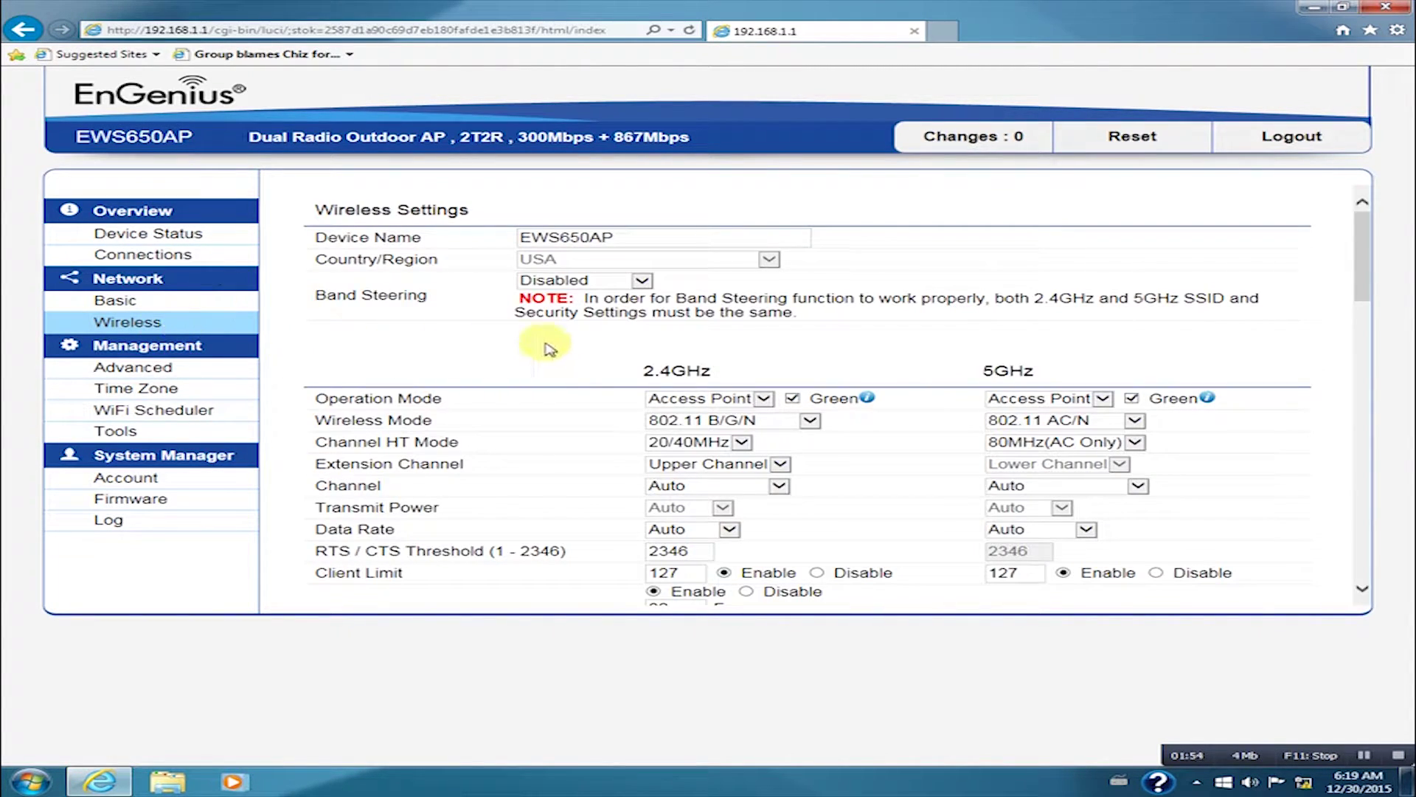
pyautogui.scroll(-1, 648, 369)
pyautogui.click(739, 379)
pyautogui.click(713, 394)
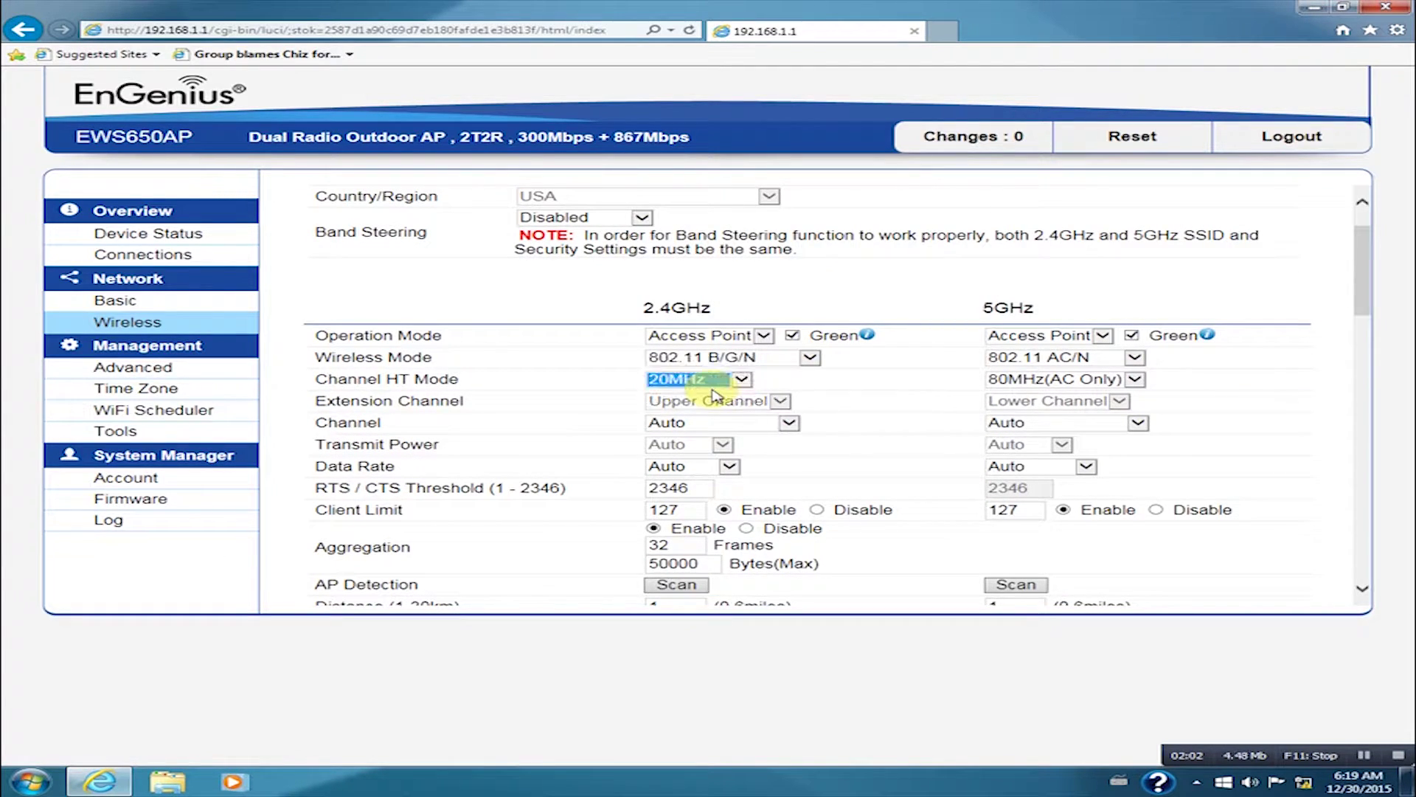
pyautogui.click(788, 422)
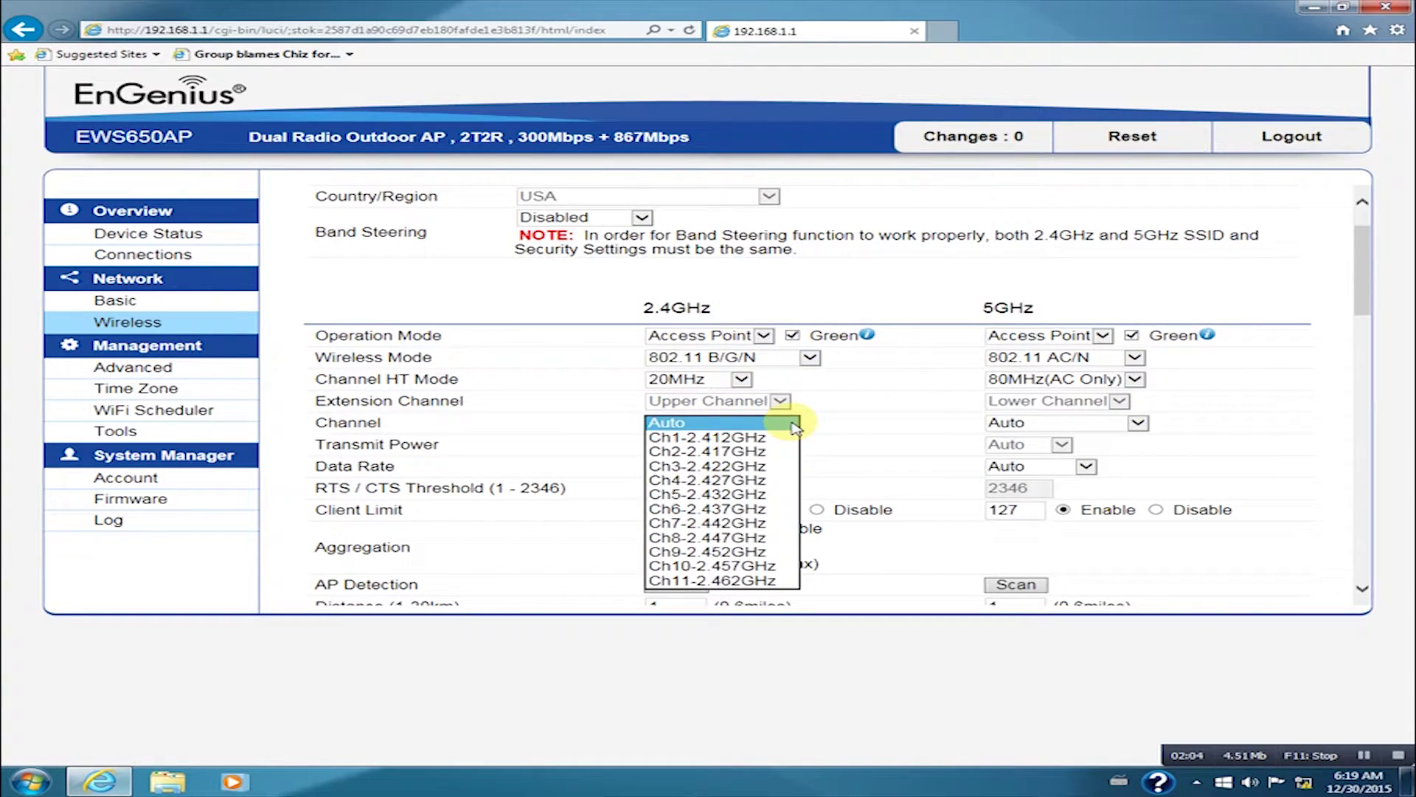
pyautogui.click(731, 580)
pyautogui.click(730, 445)
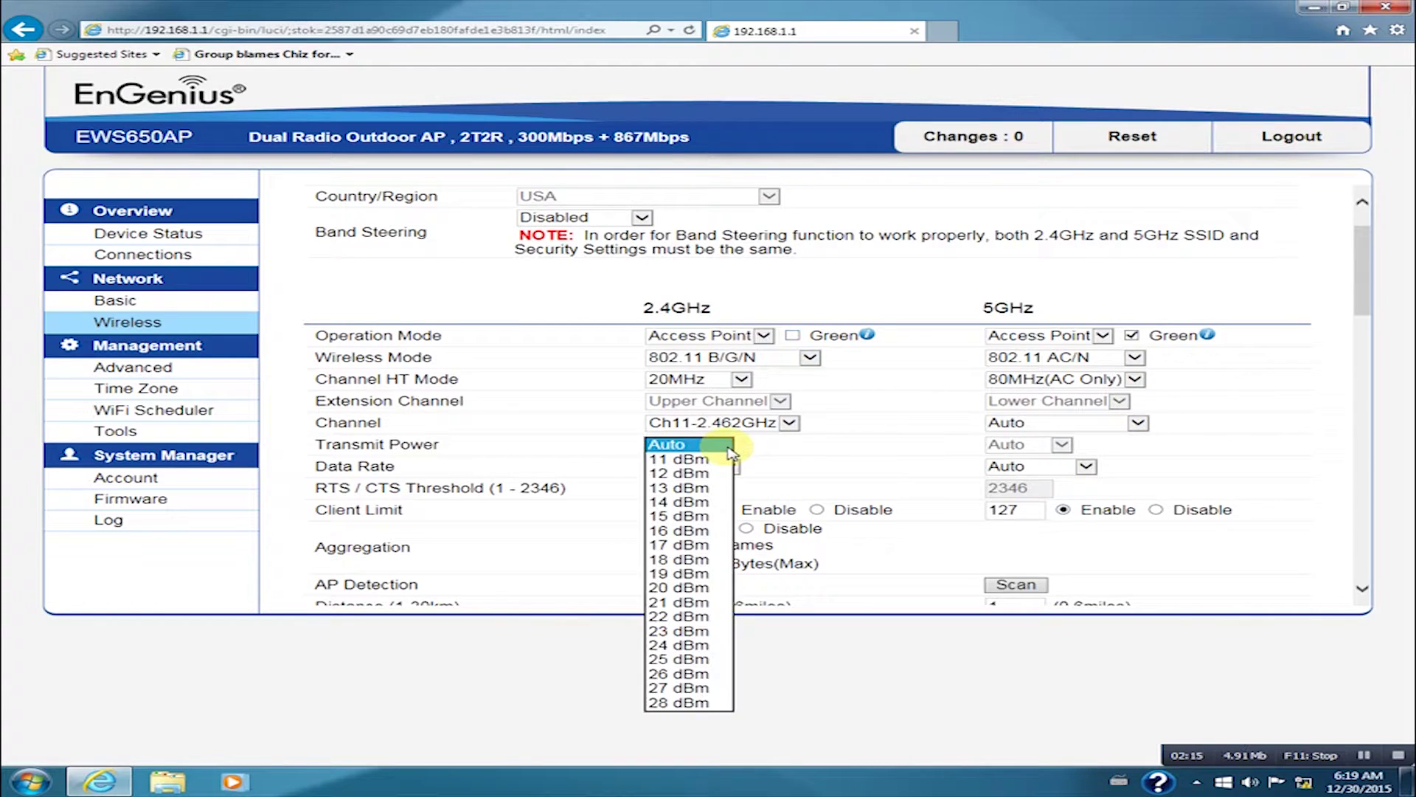
pyautogui.click(726, 587)
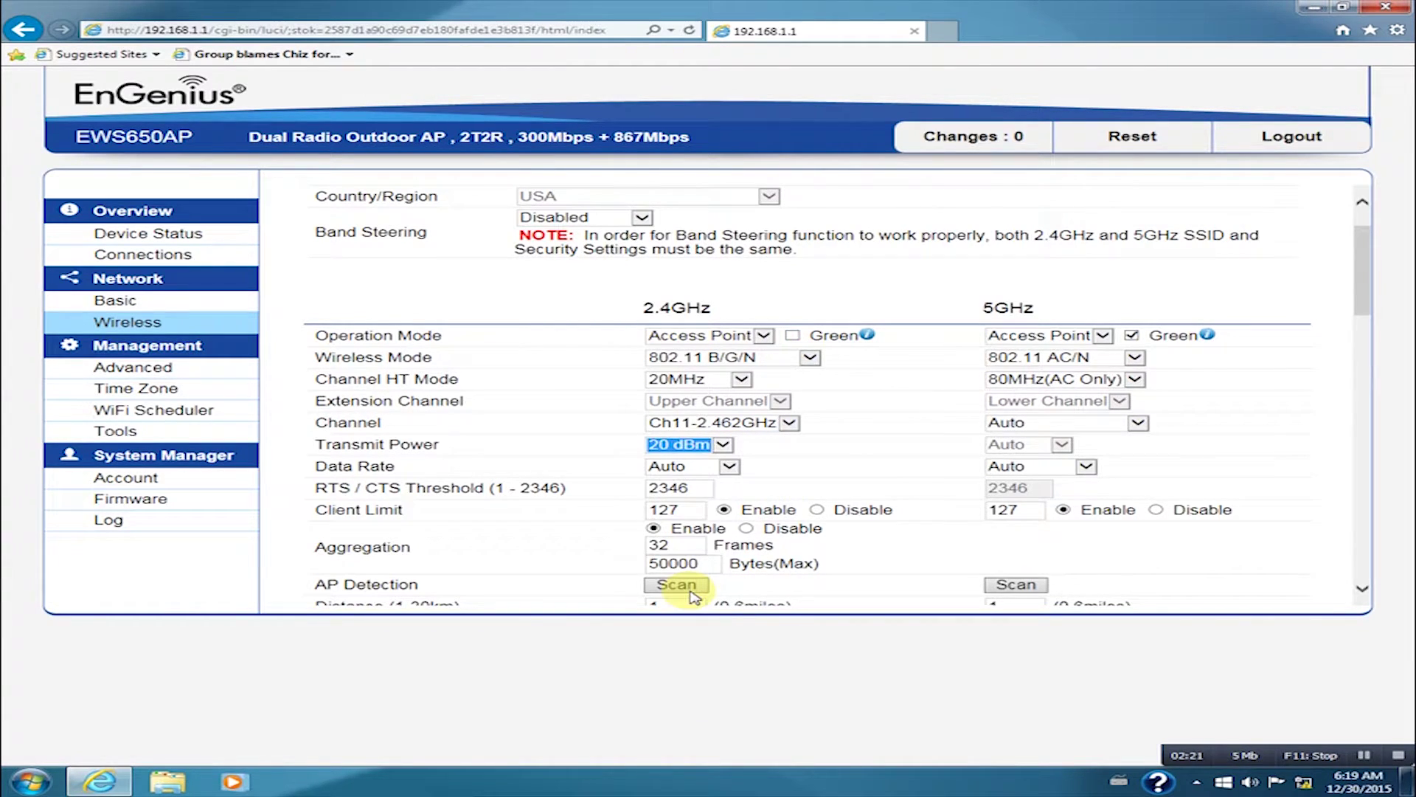
# Step: Set the 5GHz radio to channel 149 with 23 dBm transmit power
pyautogui.click(1139, 423)
pyautogui.click(1095, 496)
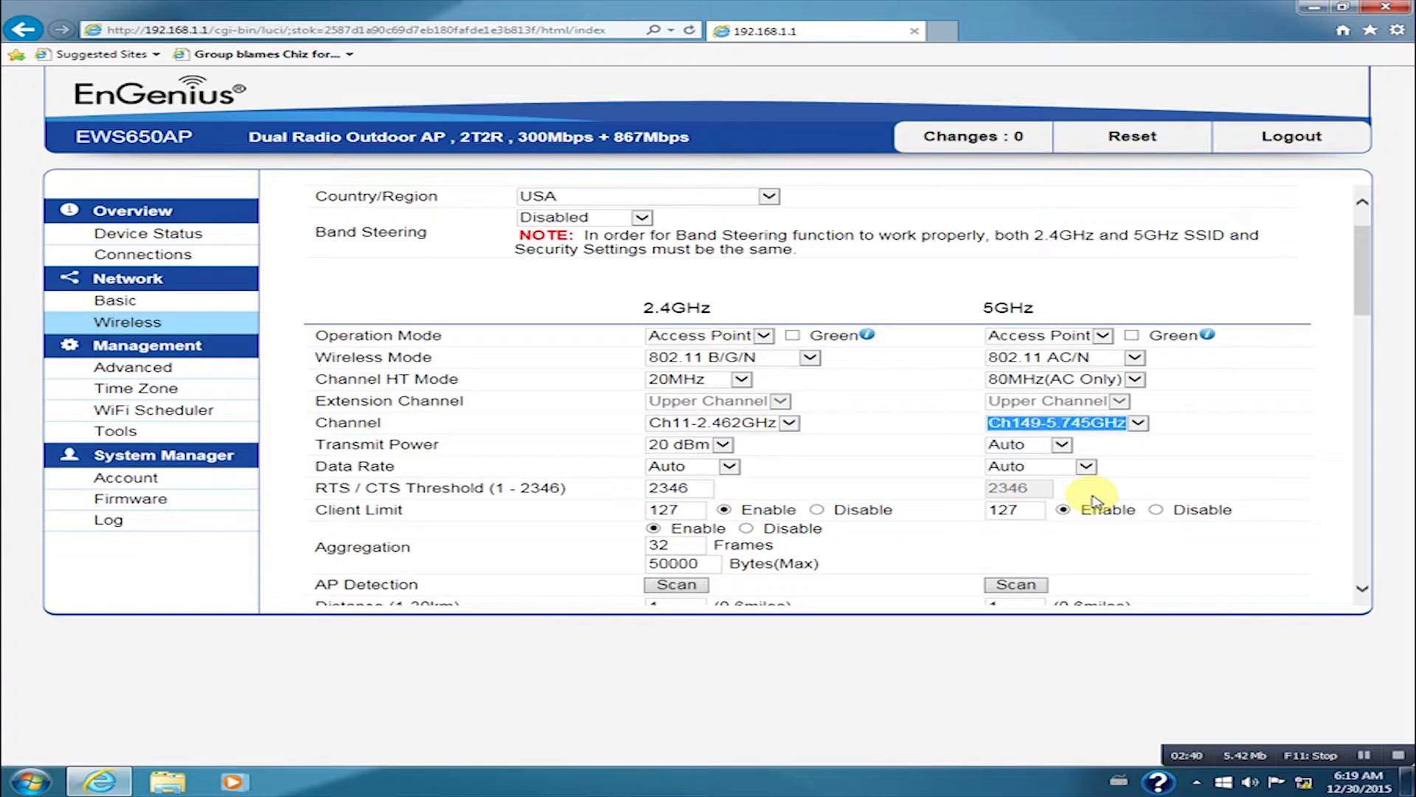
pyautogui.click(1260, 448)
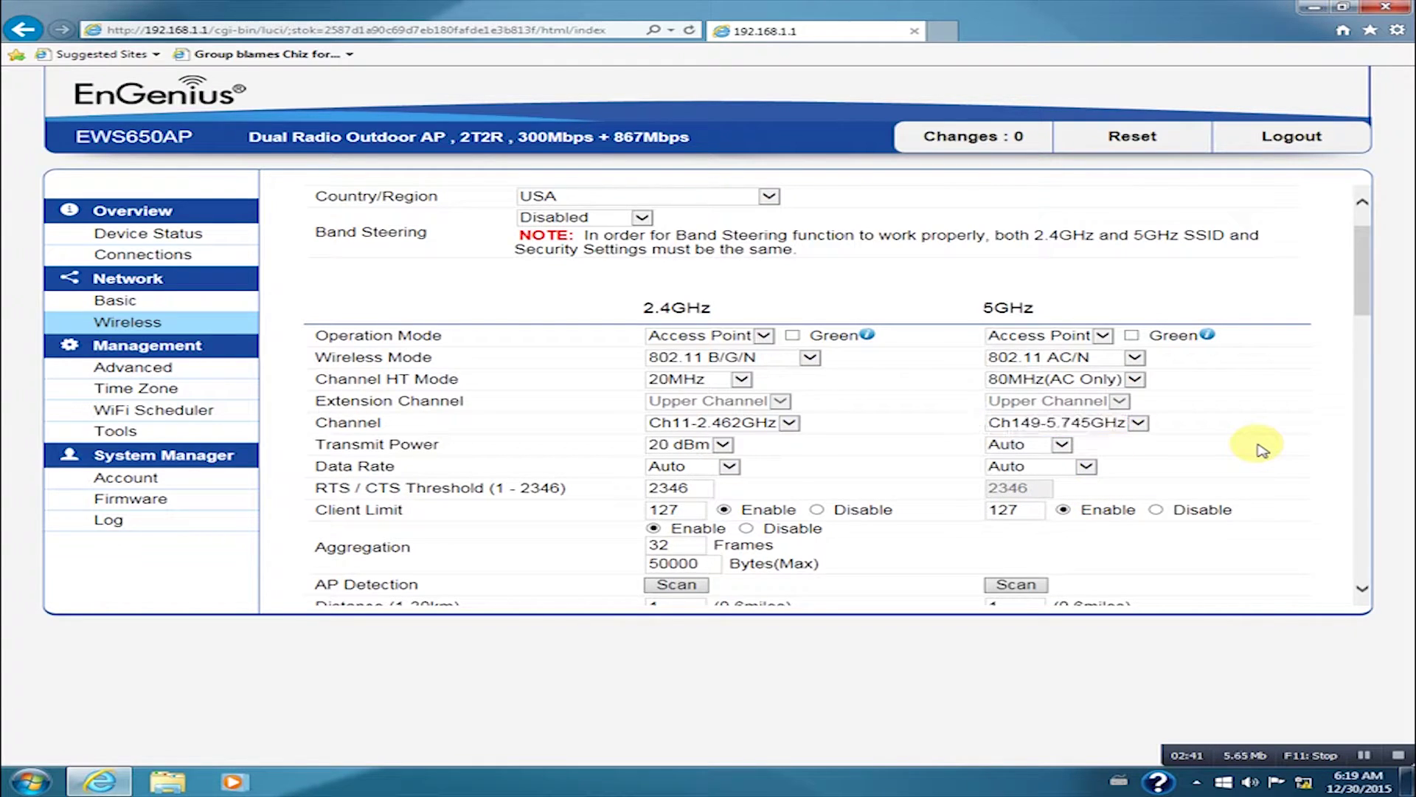
pyautogui.click(1056, 447)
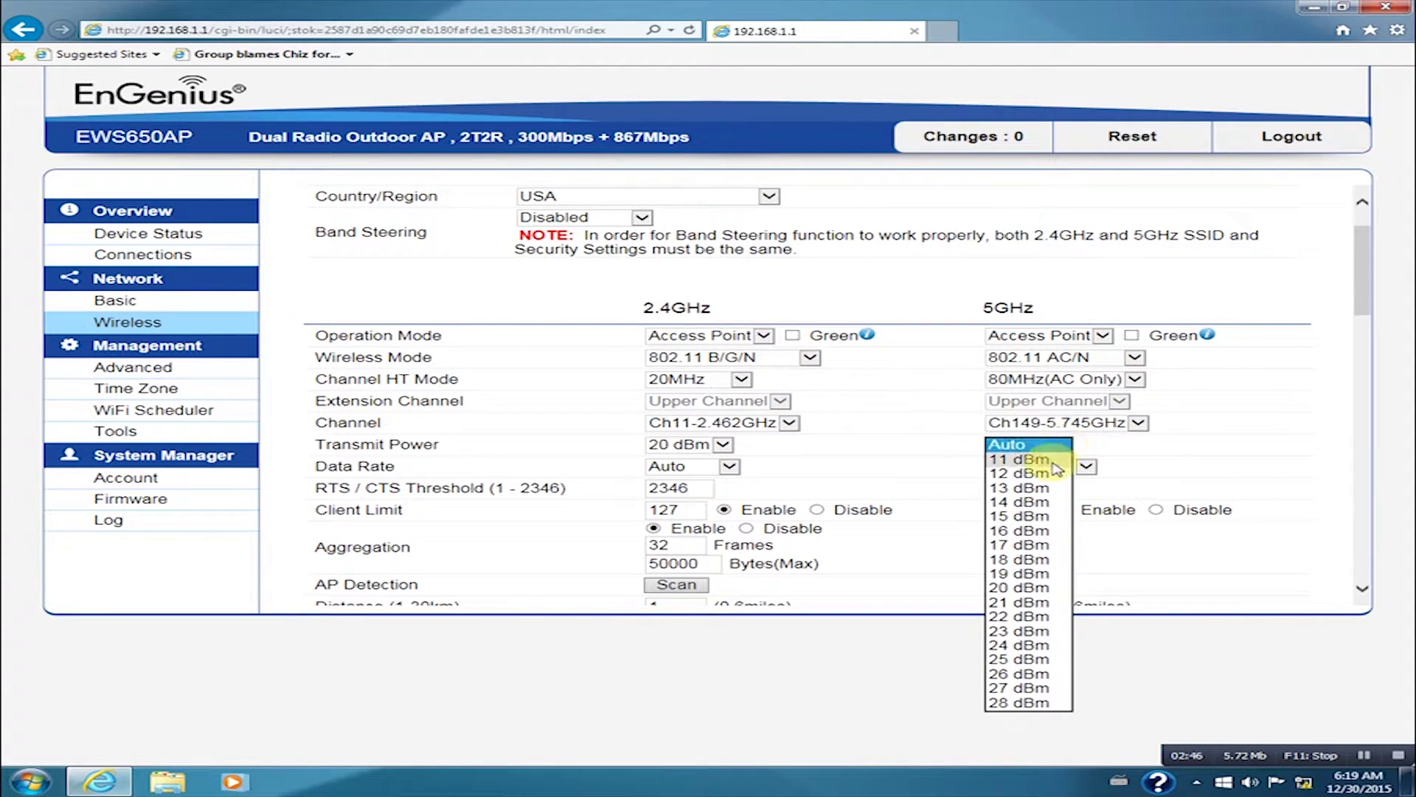
pyautogui.click(1040, 632)
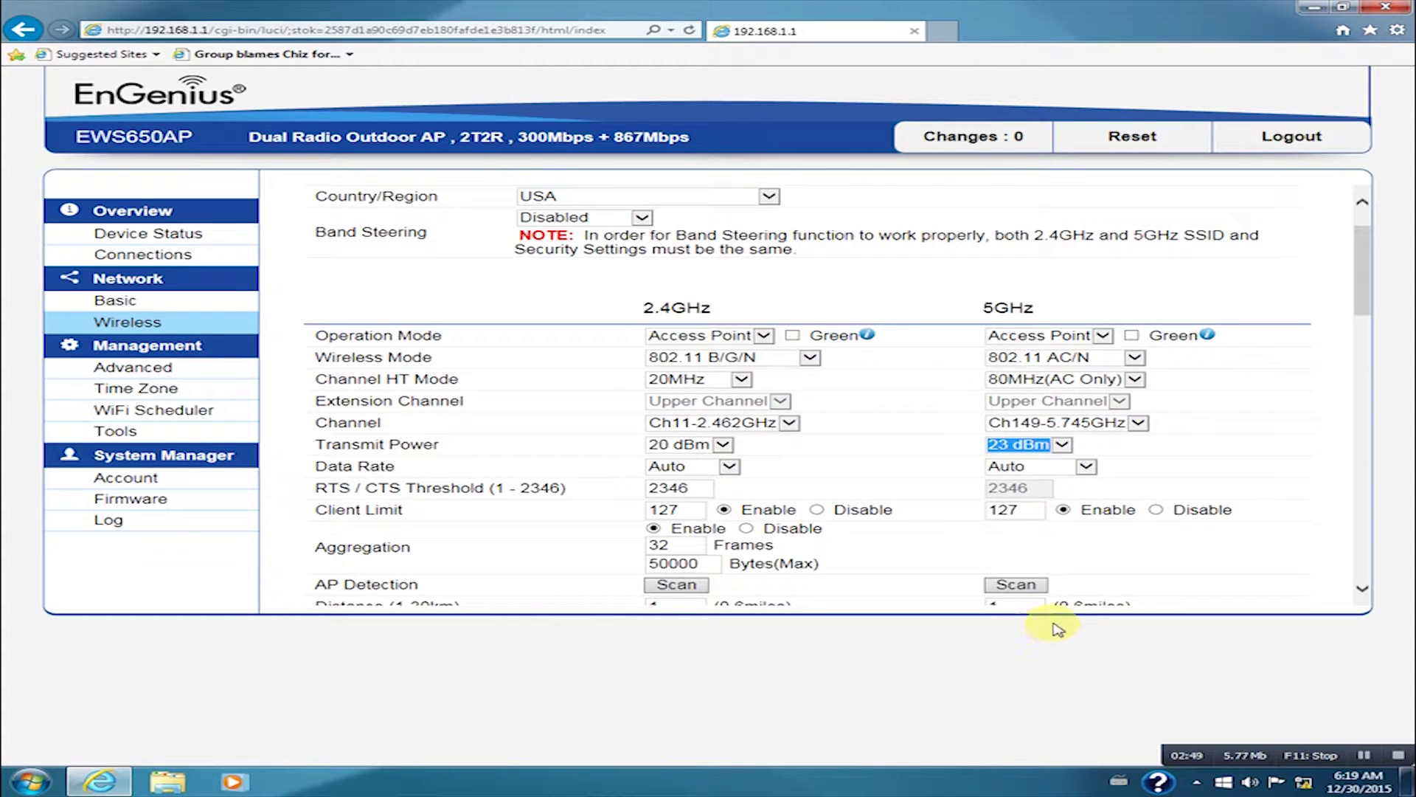
# Step: Rename 2.4GHz SSID 1 to 'RV Park Free Wifi'
pyautogui.moveTo(1362, 291); pyautogui.dragTo(1361, 361)
pyautogui.click(578, 407)
pyautogui.hotkey('ctrl', 'a')
pyautogui.press('BackSpace')
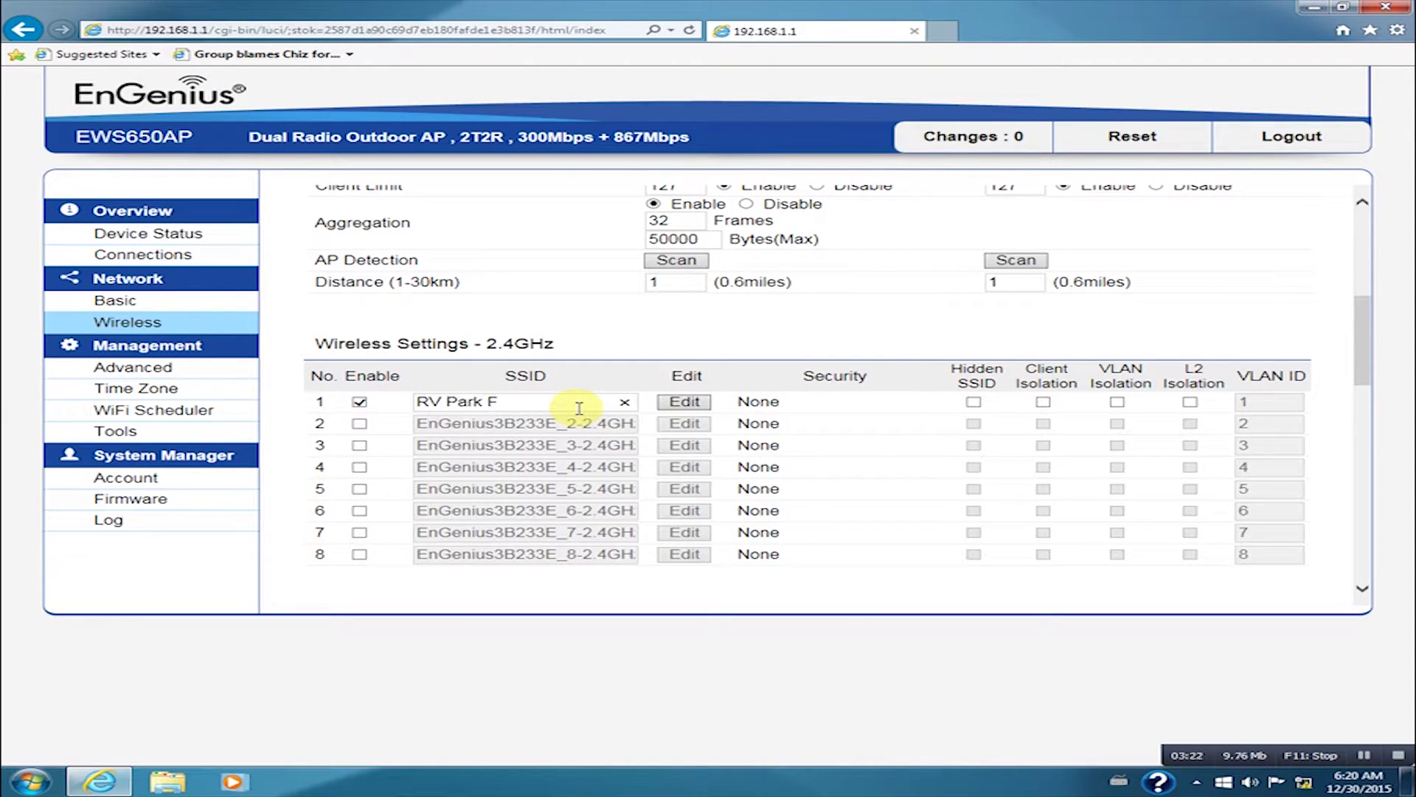
pyautogui.write('RV Park Free Wifi')
# Step: Secure 2.4GHz SSID 1 with WPA2-PSK, AES encryption and a passphrase, then save
pyautogui.click(674, 405)
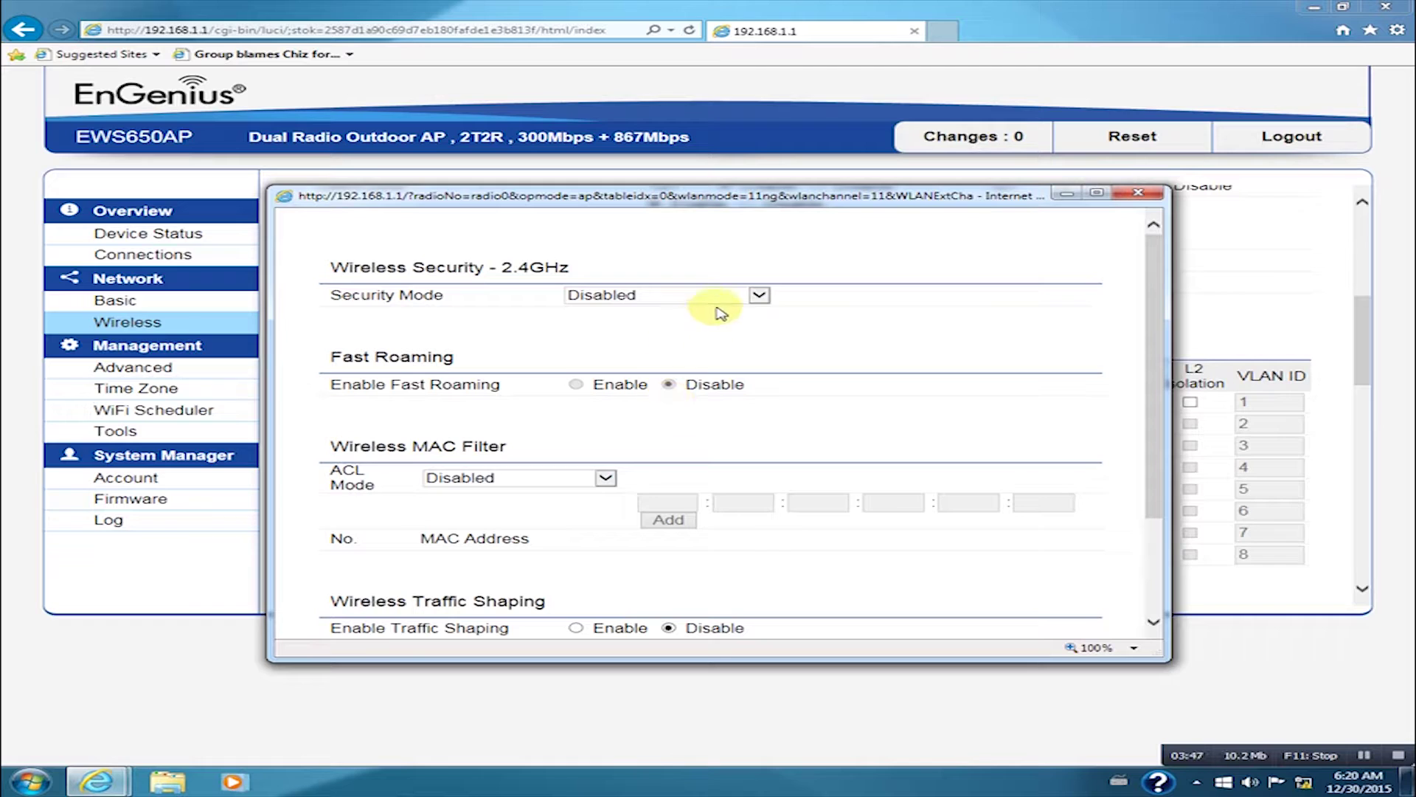
pyautogui.click(759, 296)
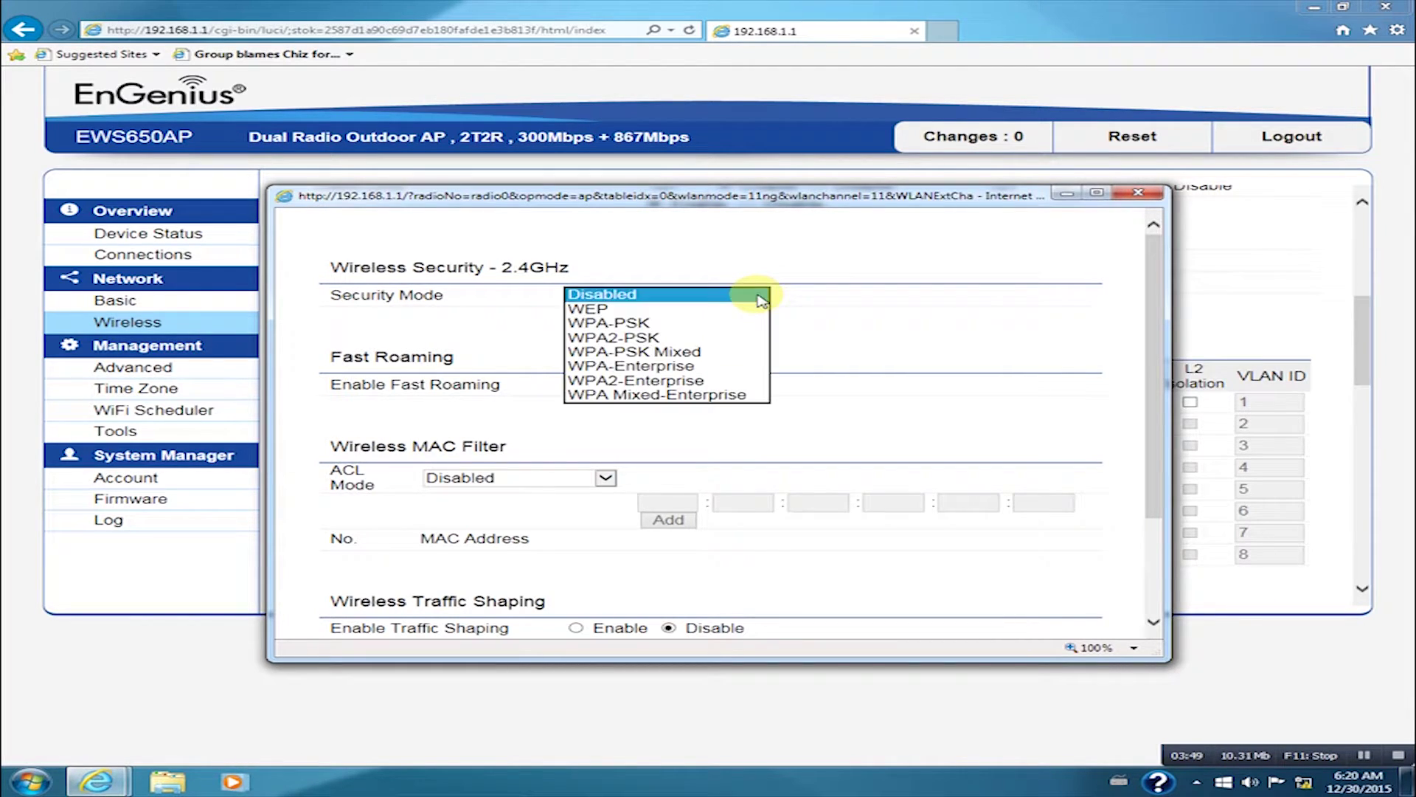
pyautogui.click(724, 337)
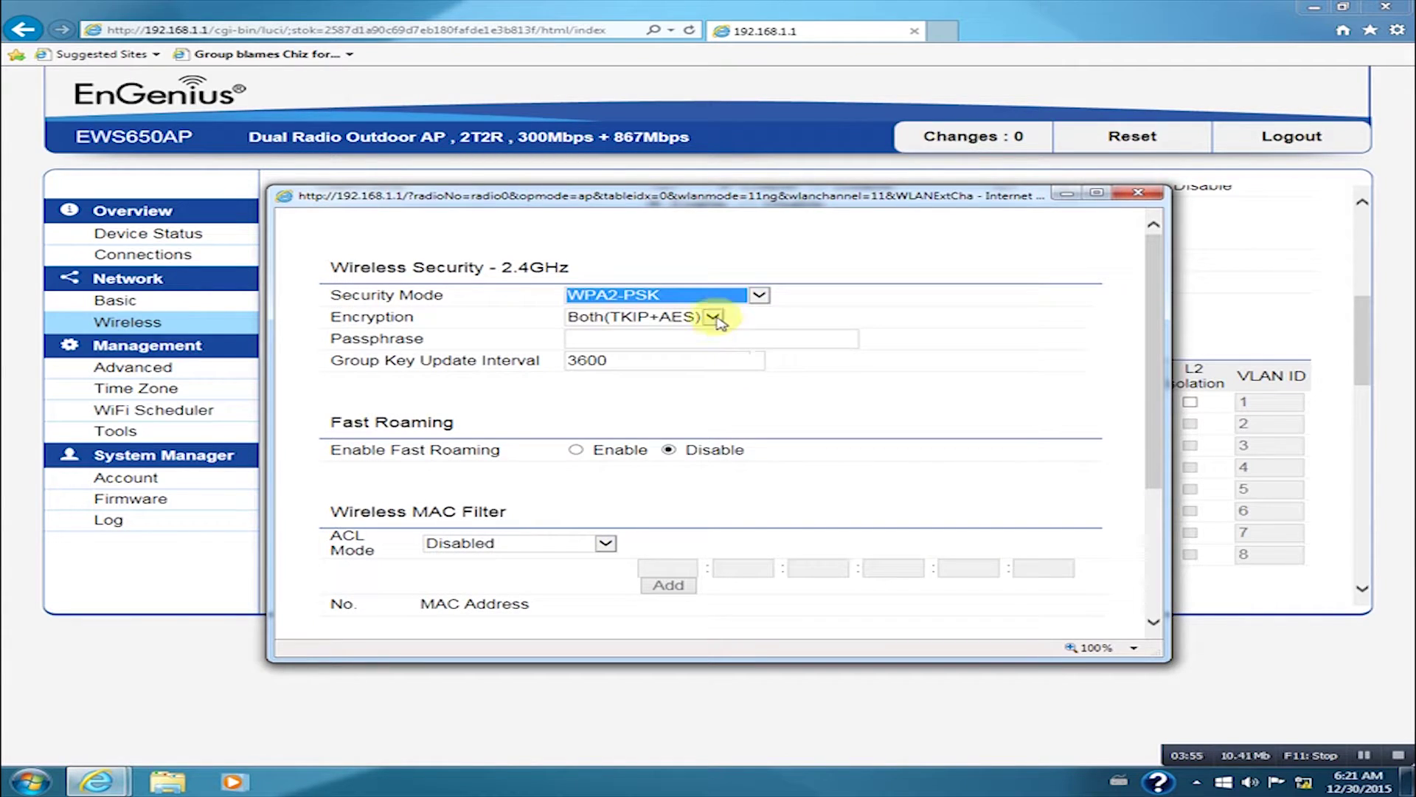
pyautogui.click(714, 317)
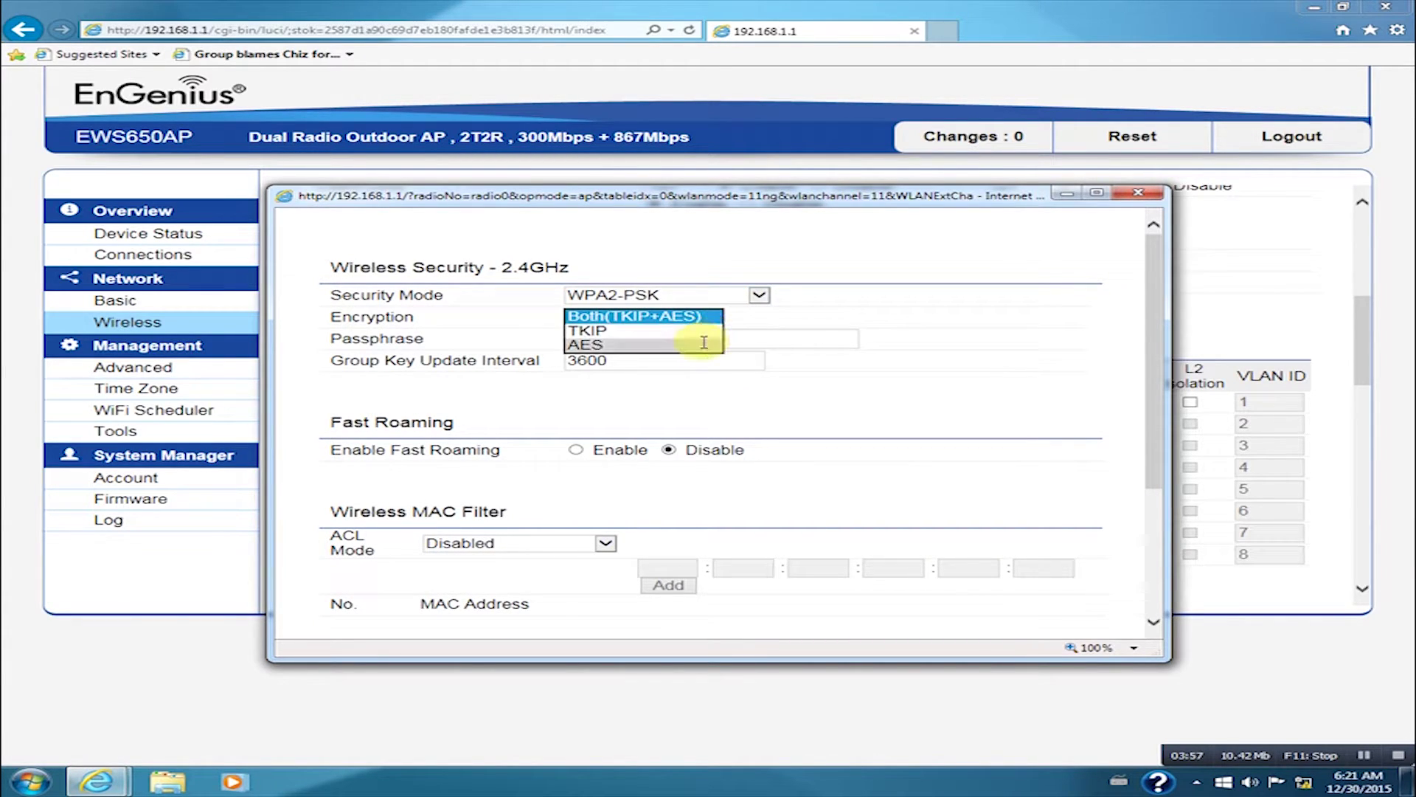
pyautogui.click(703, 337)
pyautogui.click(704, 337)
pyautogui.write('12345678')
pyautogui.moveTo(1153, 454); pyautogui.dragTo(1152, 579)
pyautogui.click(359, 599)
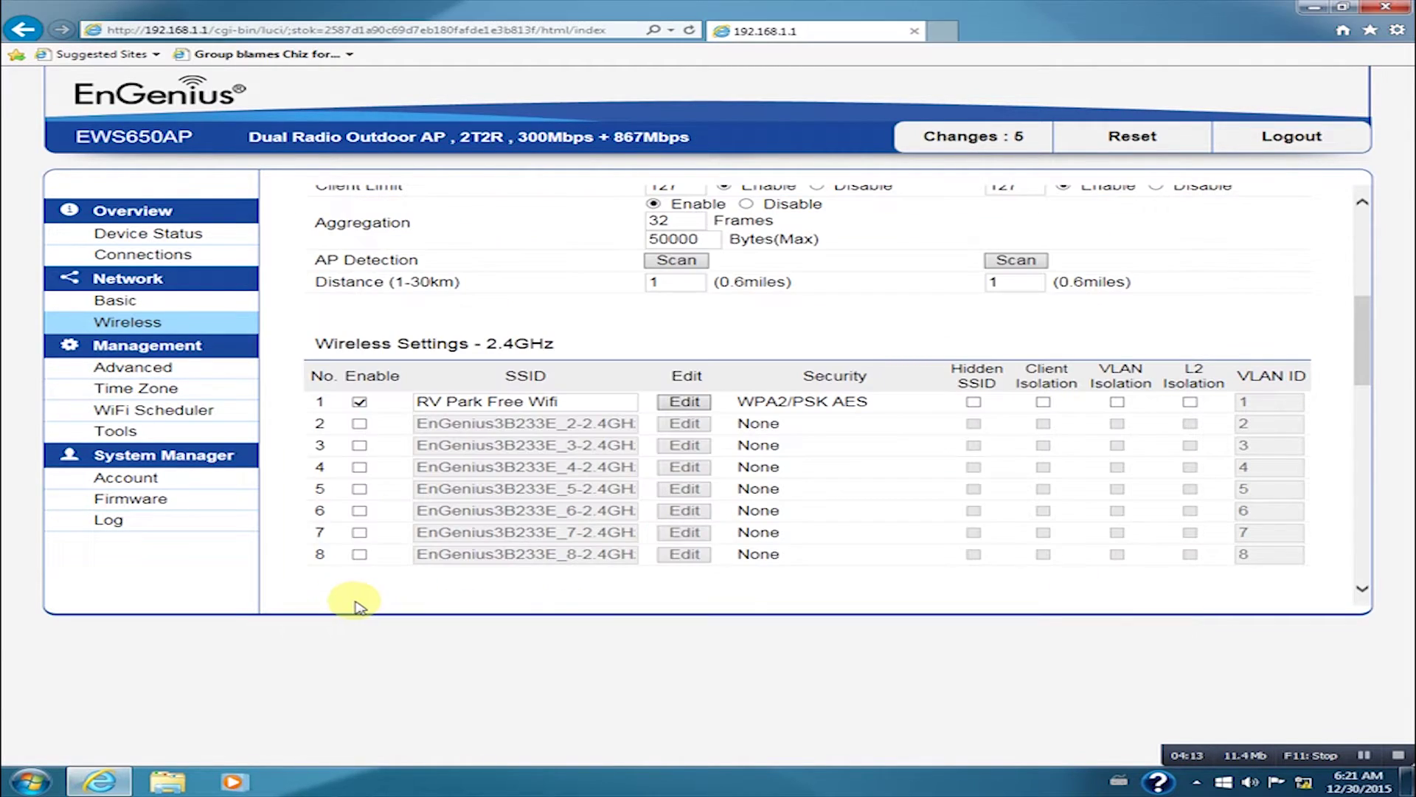
# Step: Replace the old 5GHz SSID 1 name with 'RV Park Free Wifi'
pyautogui.moveTo(1363, 310); pyautogui.dragTo(1365, 358)
pyautogui.moveTo(636, 476); pyautogui.dragTo(364, 473)
pyautogui.press('BackSpace')
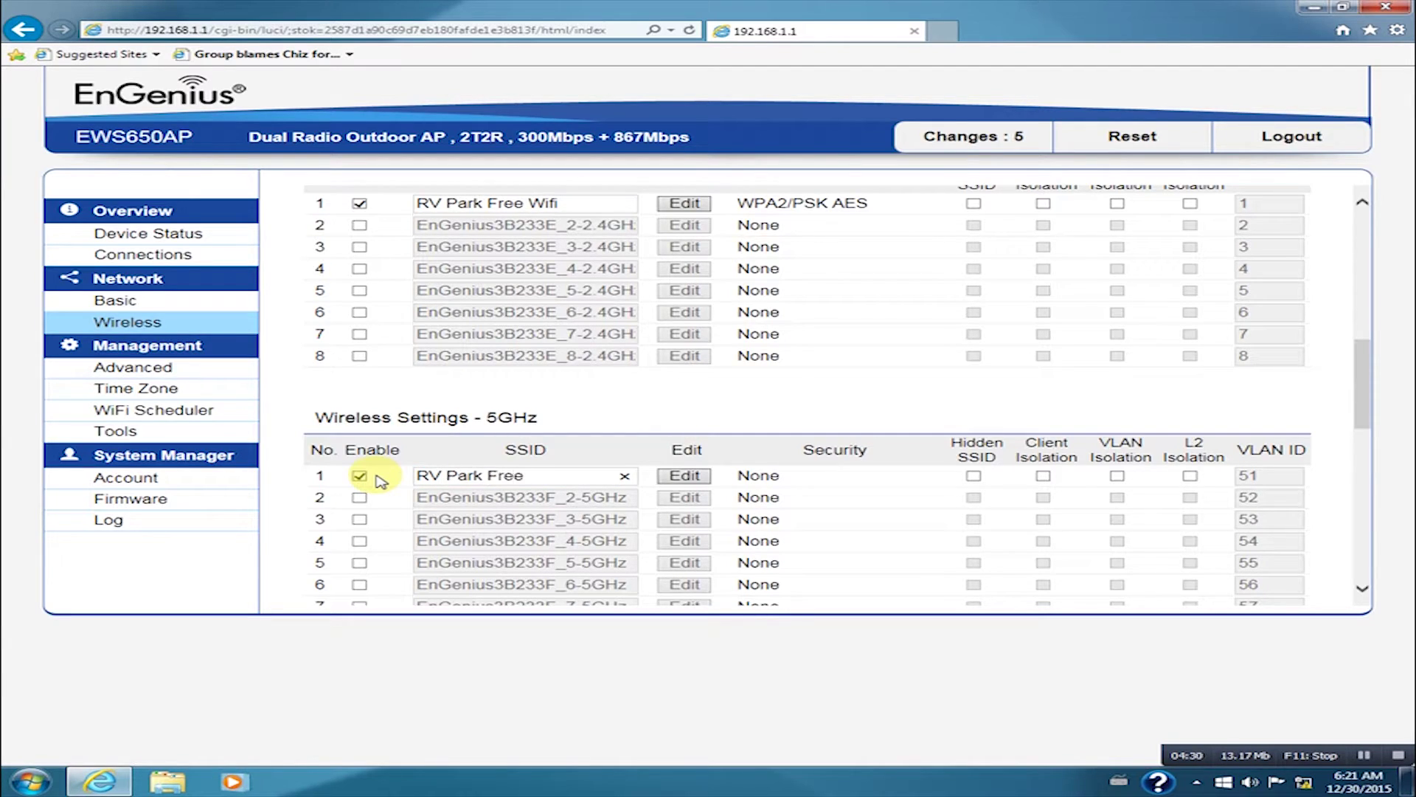
# Step: Secure 5GHz SSID 1 with WPA2-PSK, AES encryption and the passphrase, then save
pyautogui.click(684, 475)
pyautogui.click(726, 296)
pyautogui.click(727, 338)
pyautogui.click(709, 319)
pyautogui.click(682, 345)
pyautogui.click(671, 339)
pyautogui.write('12345678')
pyautogui.scroll(-3, 810, 455)
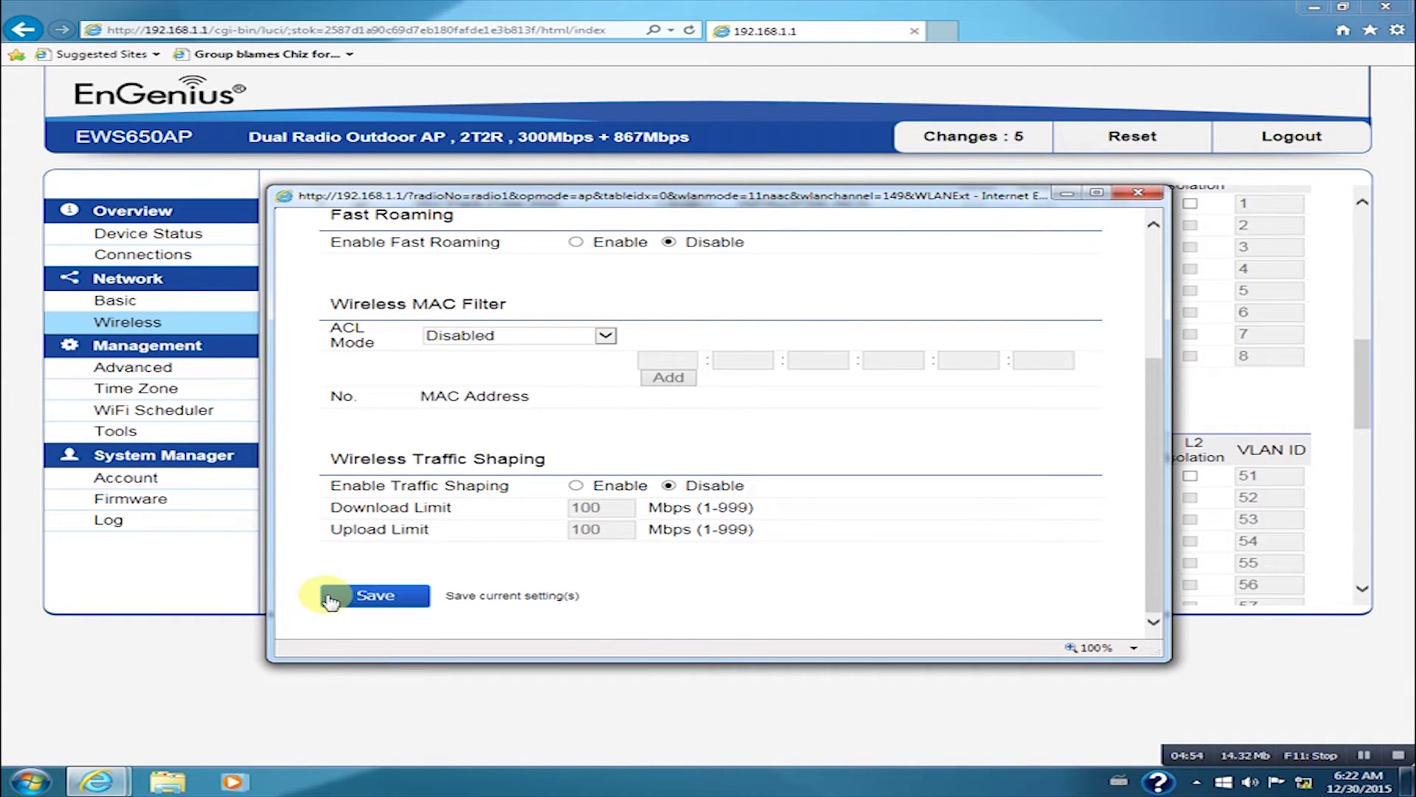
pyautogui.click(330, 601)
pyautogui.moveTo(1363, 361); pyautogui.dragTo(1365, 221)
# Step: Choose Band Balance in the Band Steering dropdown and save the wireless settings
pyautogui.click(616, 280)
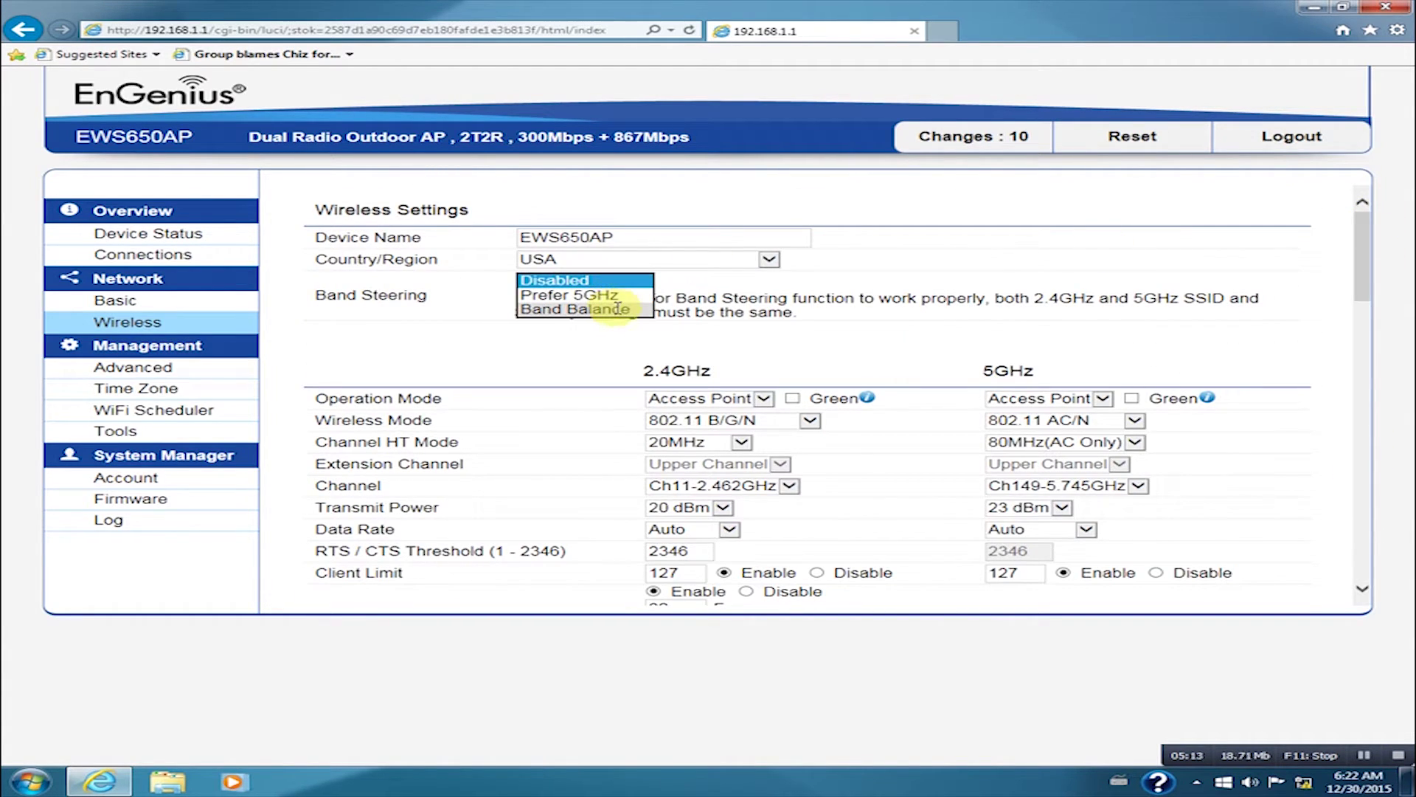
pyautogui.click(618, 309)
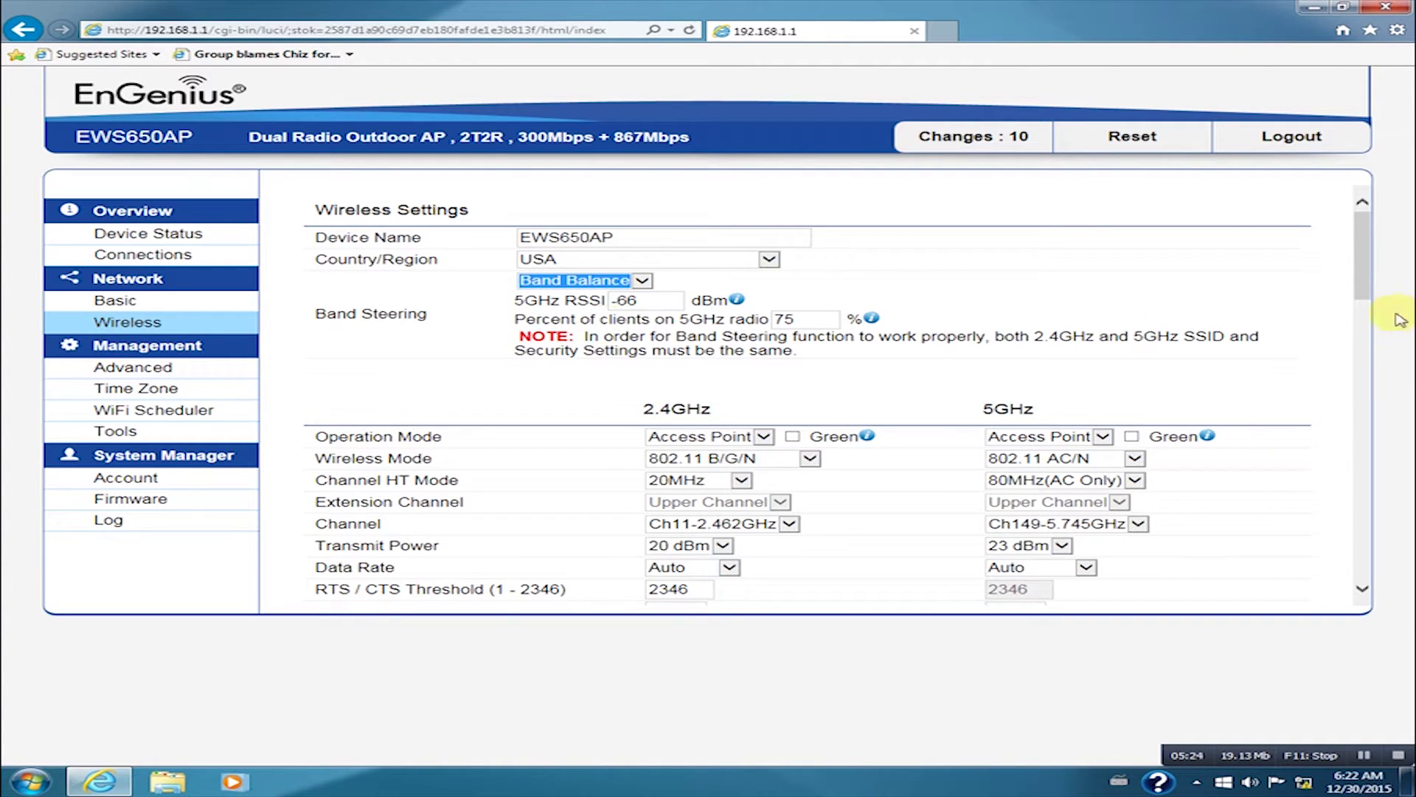
pyautogui.moveTo(1364, 259); pyautogui.dragTo(1366, 546)
pyautogui.click(360, 562)
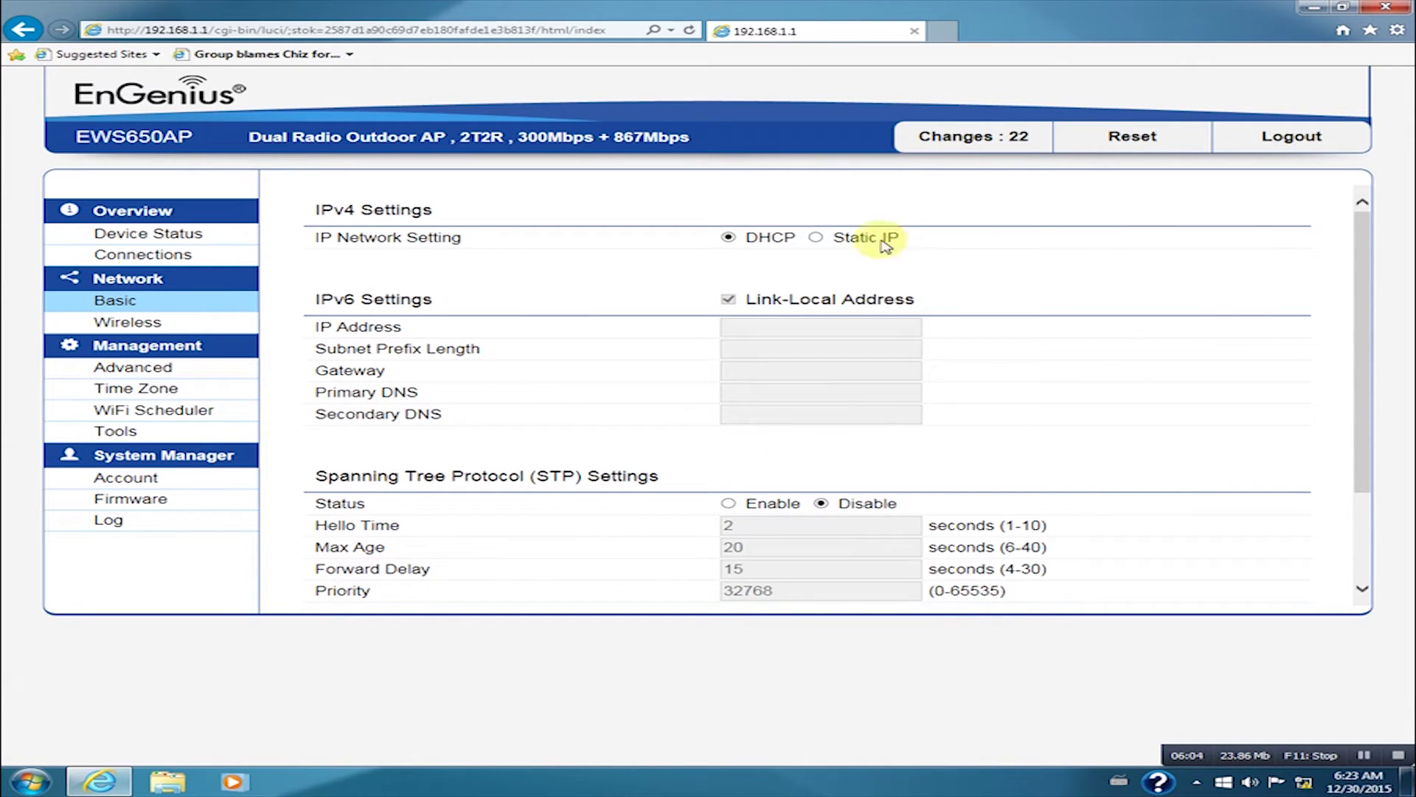
# Step: Switch Network Basic to Static IP: address 10.1.1.247, gateway 10.1.1.1, primary DNS 8.8.8.8
pyautogui.click(816, 237)
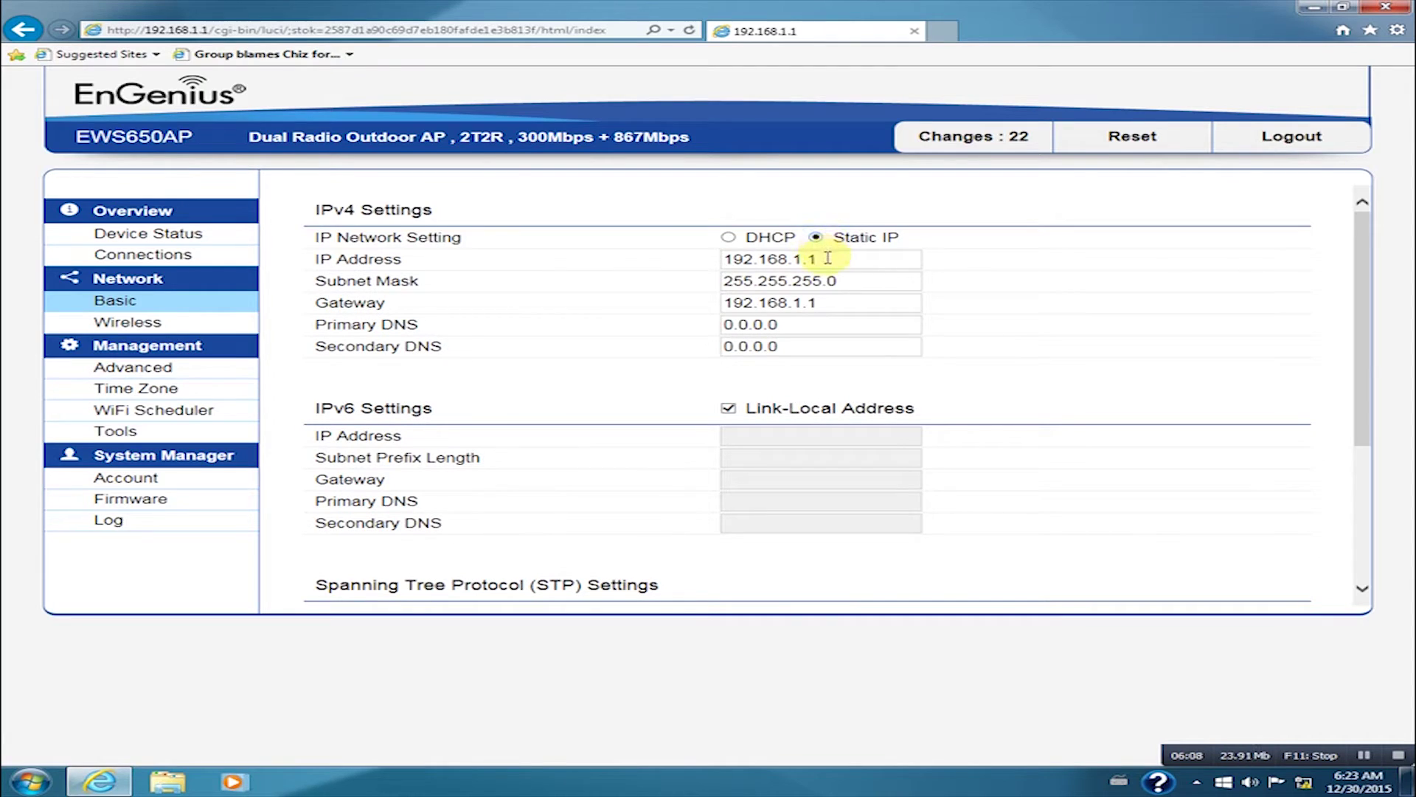
pyautogui.moveTo(819, 259); pyautogui.dragTo(686, 250)
pyautogui.write('10.1.1.247')
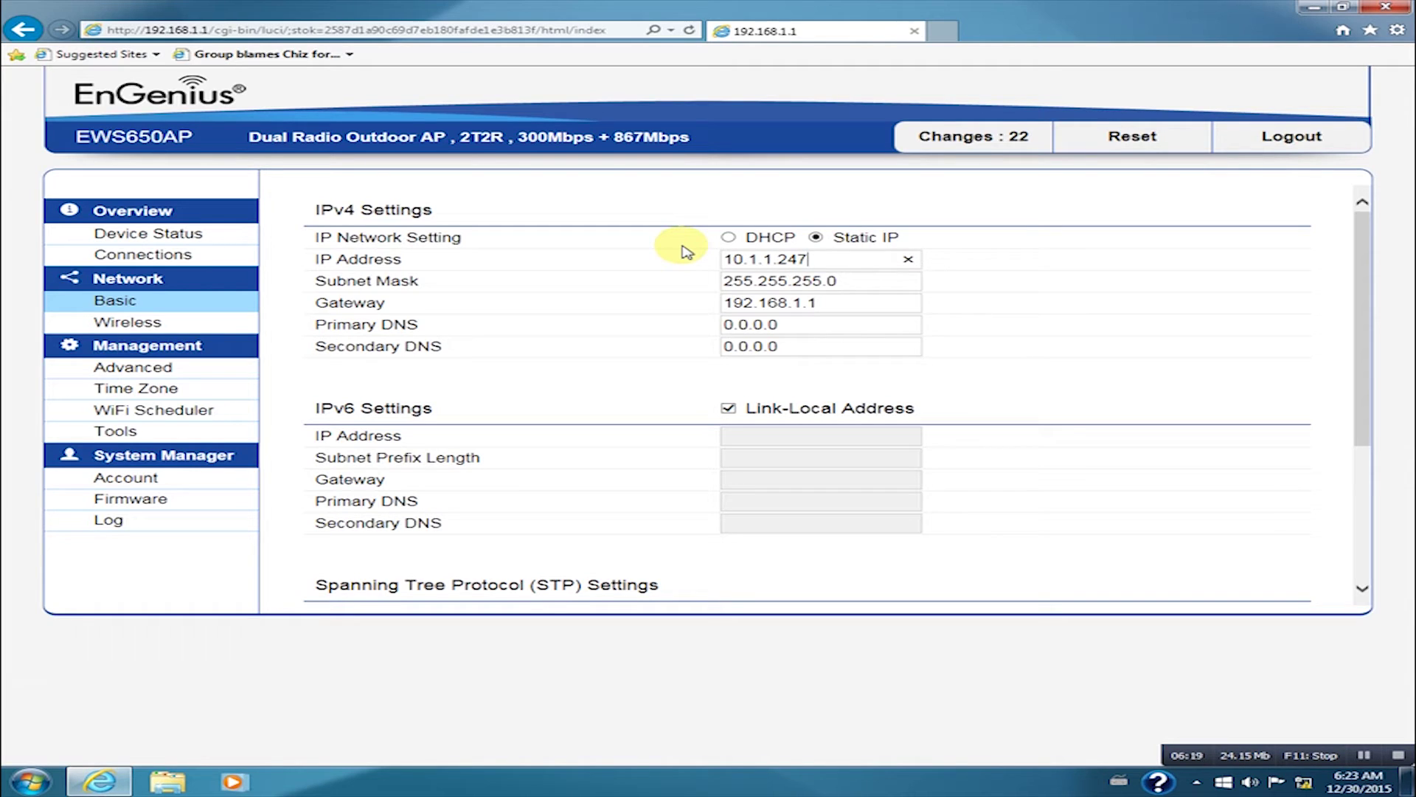
pyautogui.moveTo(818, 302); pyautogui.dragTo(632, 302)
pyautogui.write('10.1')
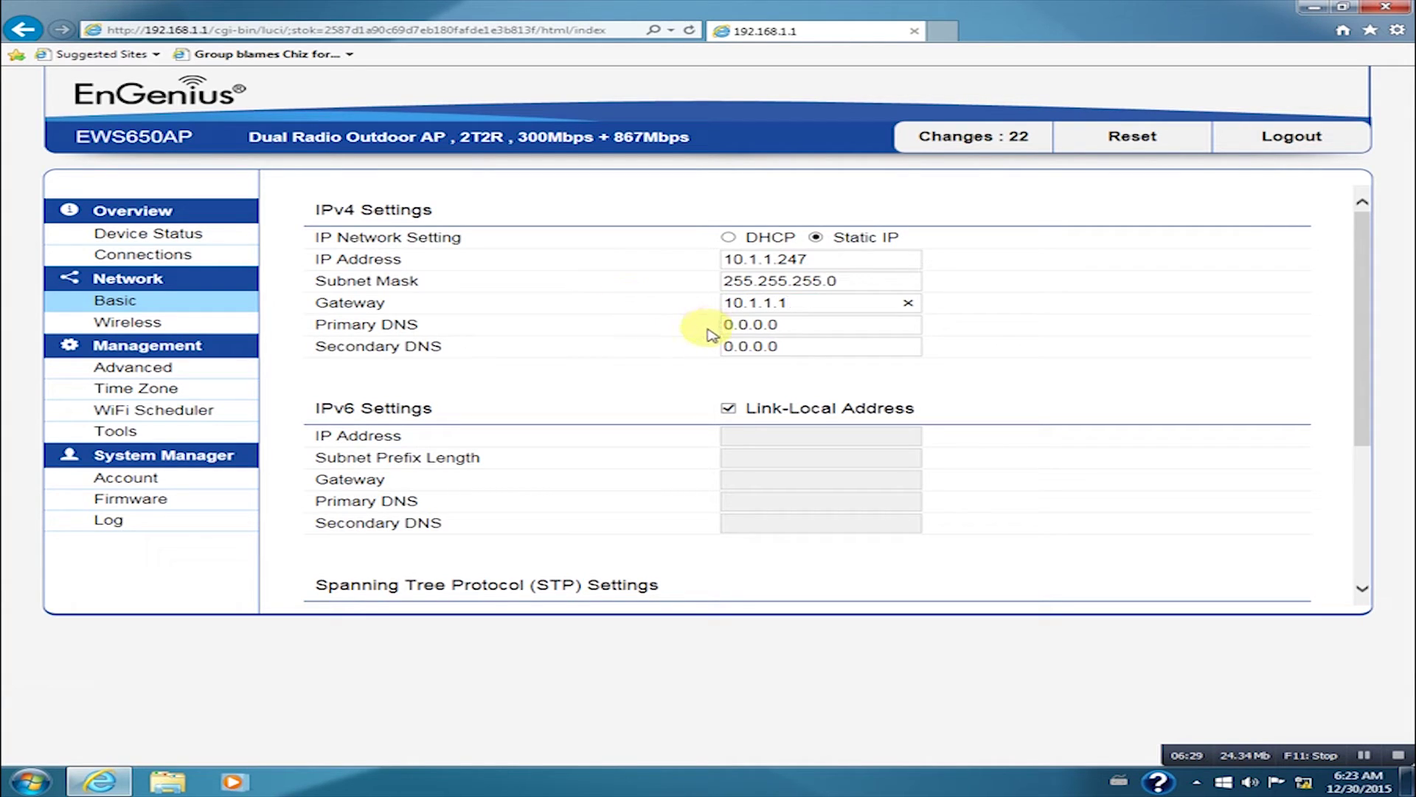
pyautogui.moveTo(826, 325); pyautogui.dragTo(624, 333)
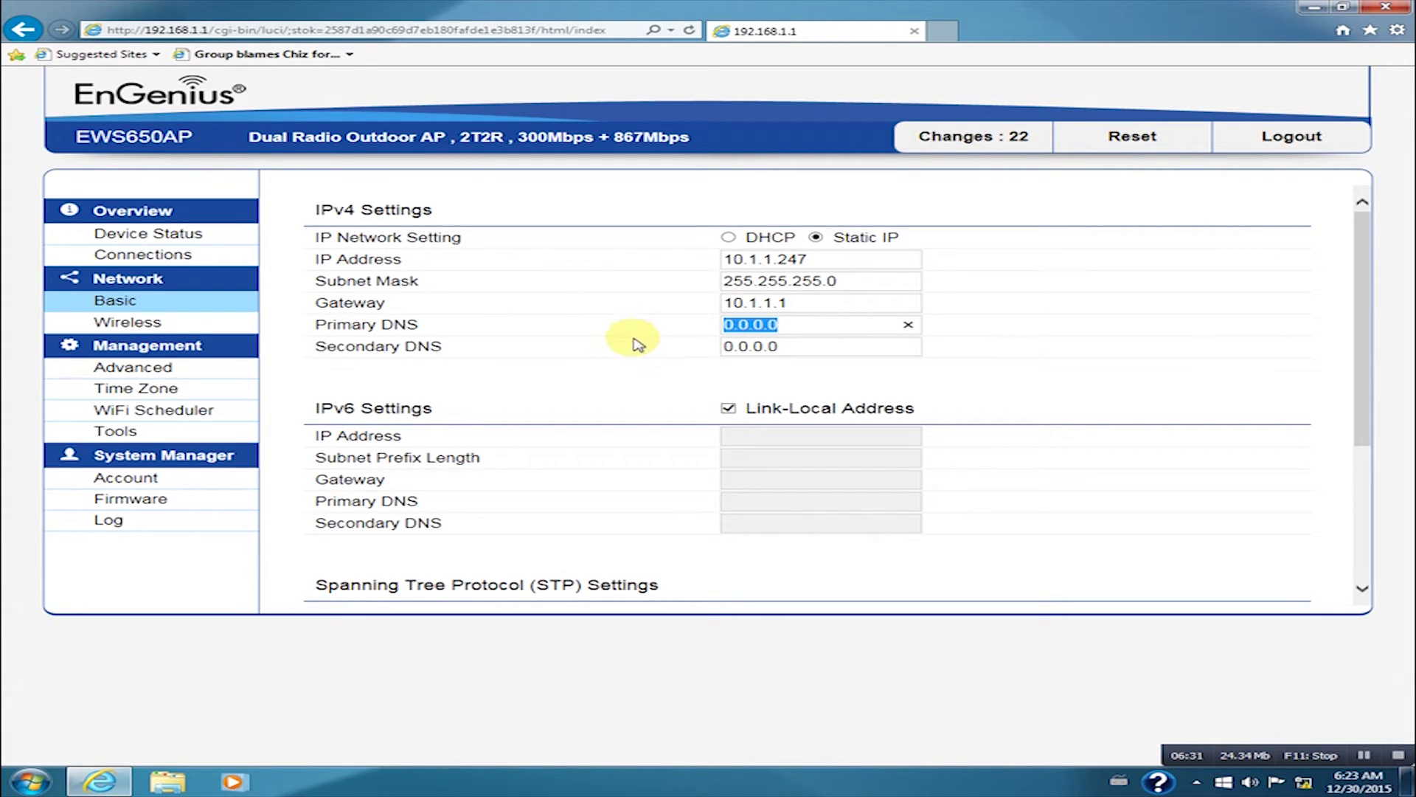
pyautogui.write('8.8.8.8')
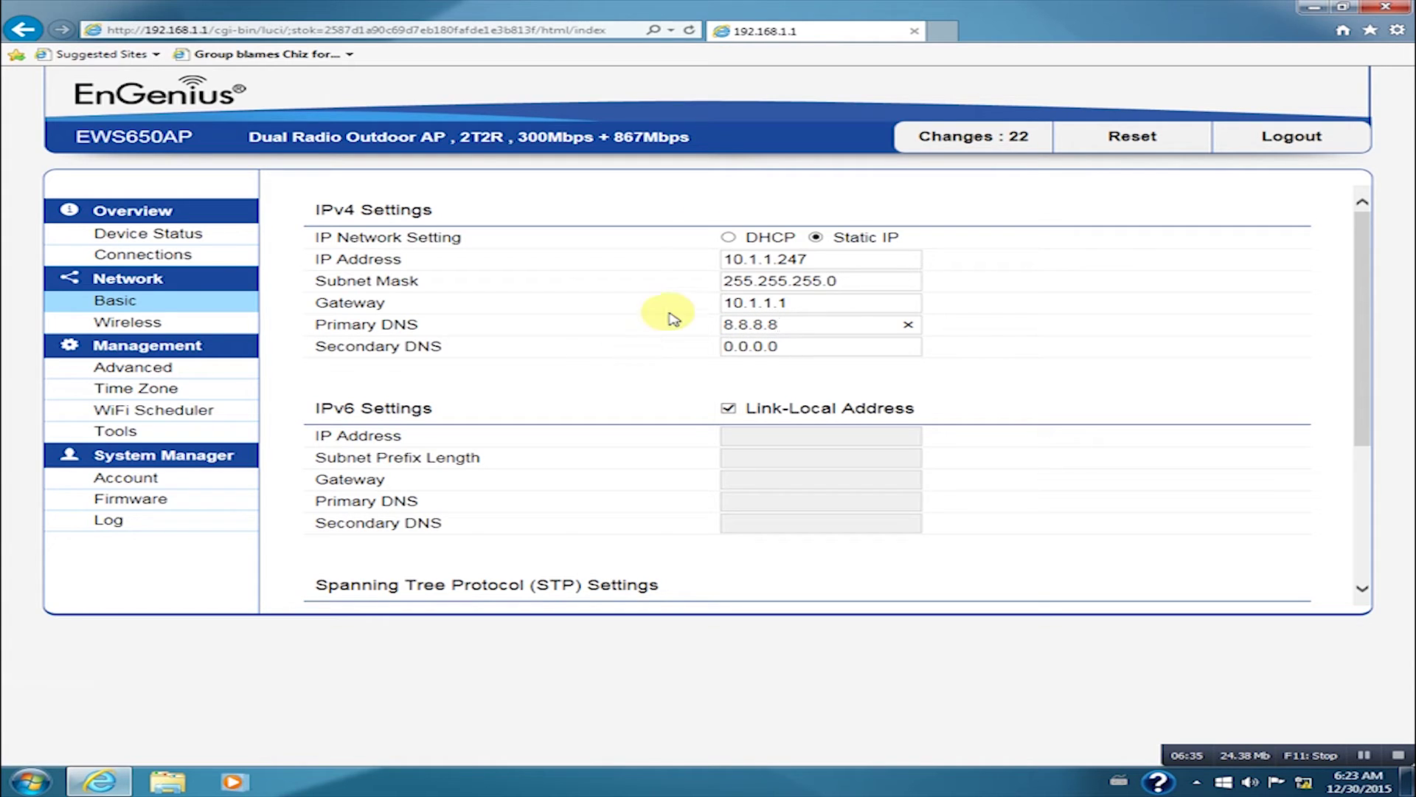
# Step: Save the IPv4 settings, review the pending changes list and apply them all
pyautogui.click(1349, 282)
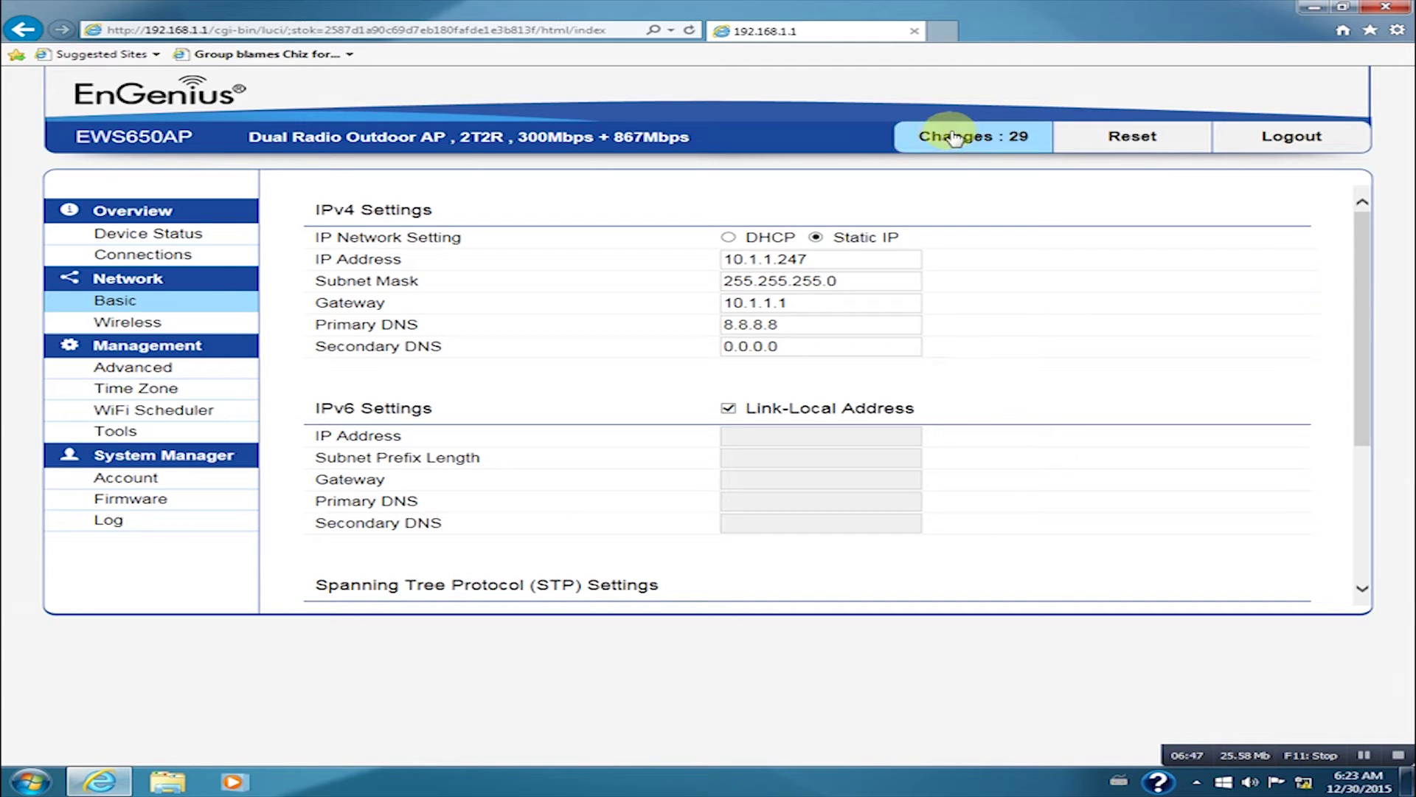
pyautogui.click(955, 137)
pyautogui.moveTo(1363, 243); pyautogui.dragTo(1366, 443)
pyautogui.click(334, 519)
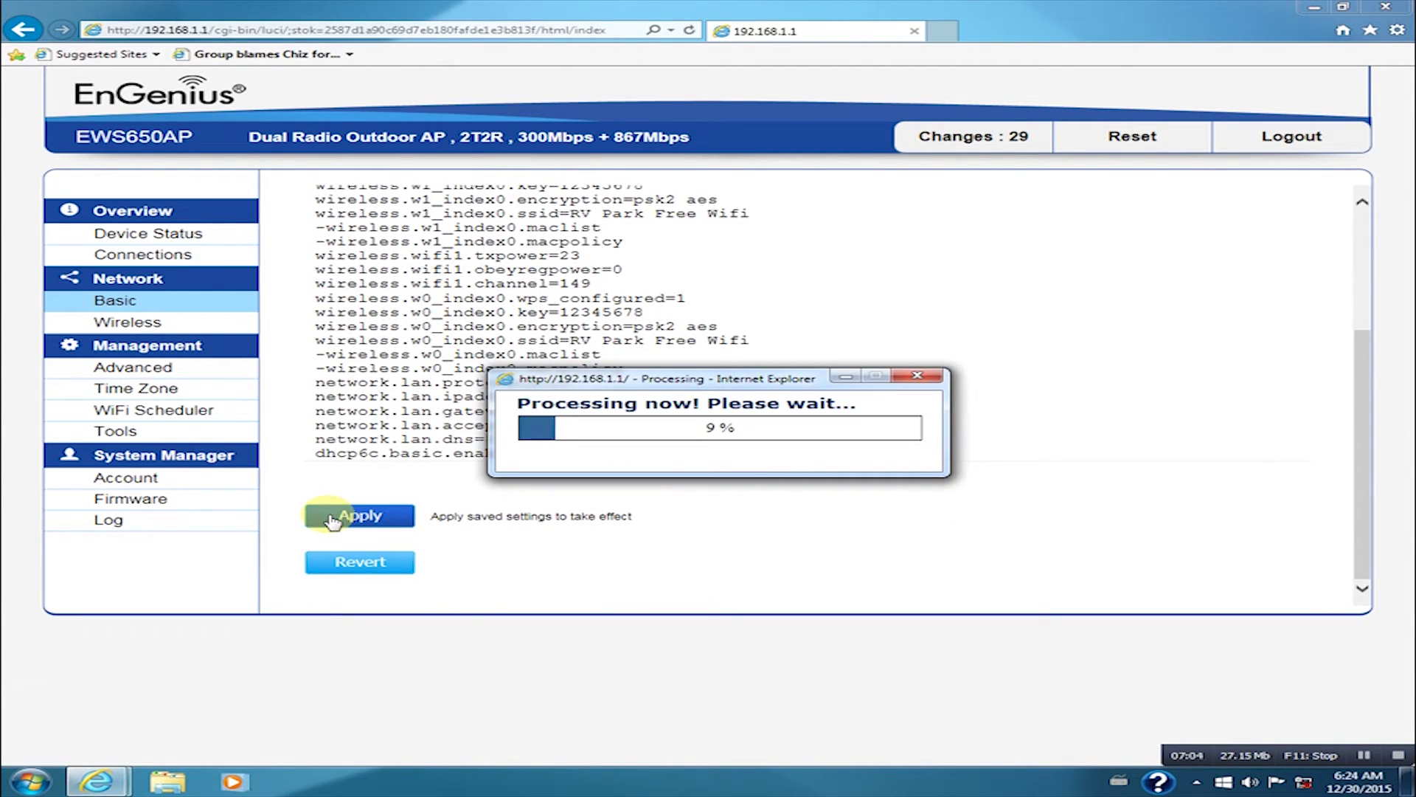